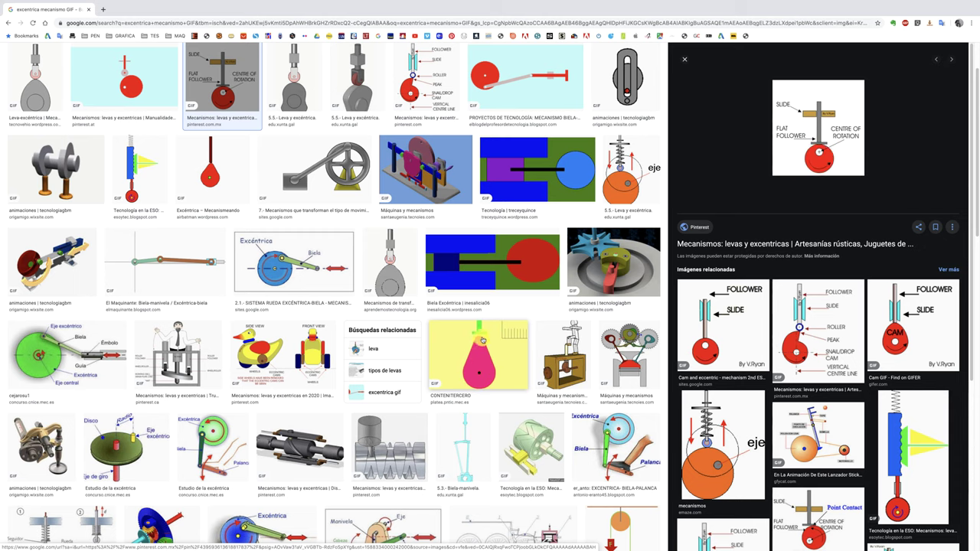
- Preview the pink pear-shaped cam GIF and open a related eccentric cam image
left_click(480, 365)
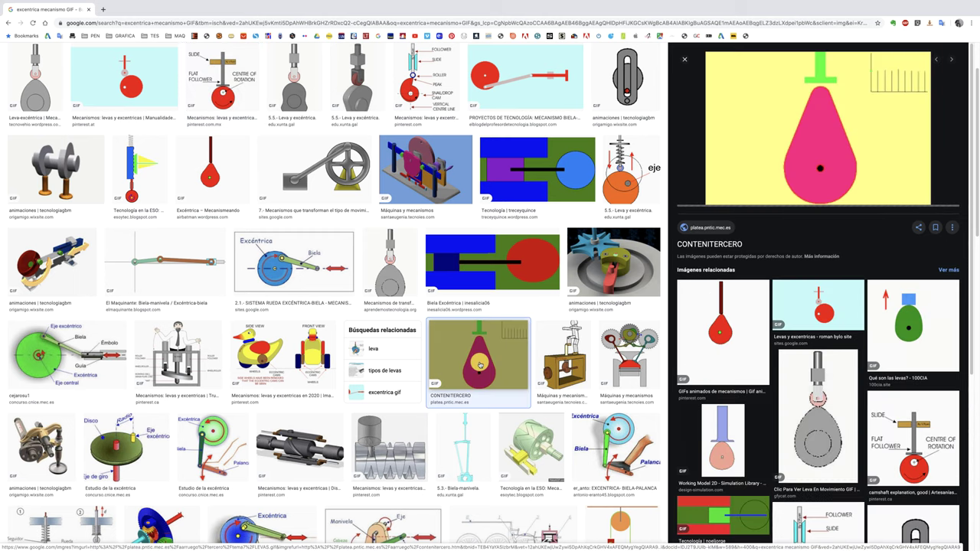
mouse_move(817, 129)
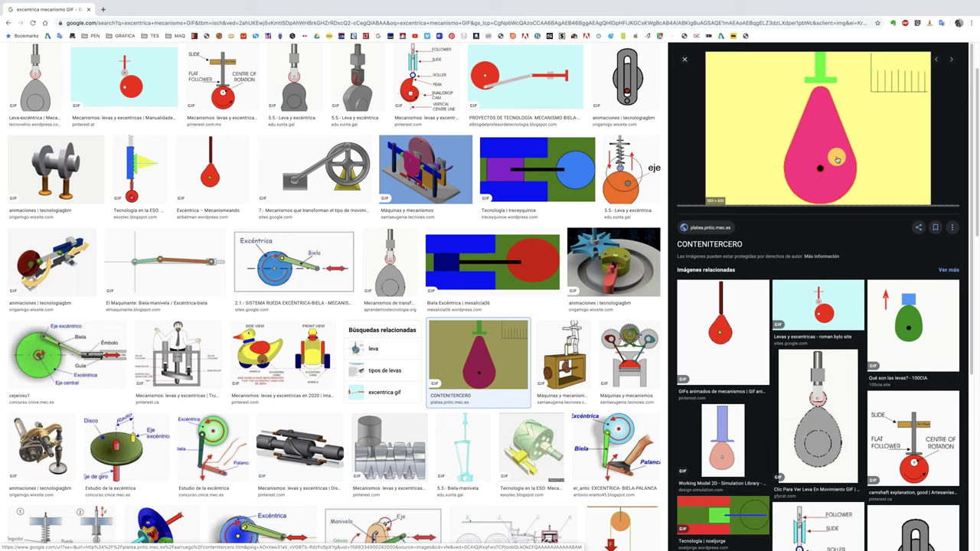
left_click(832, 307)
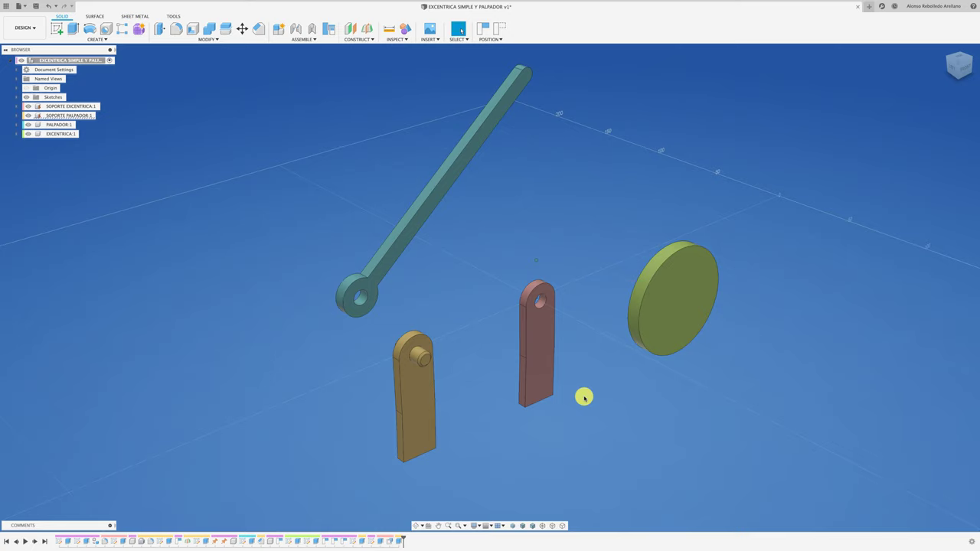
- Identify the lever support and drag the teal lever and green cam disc into clearer positions
left_click(536, 357)
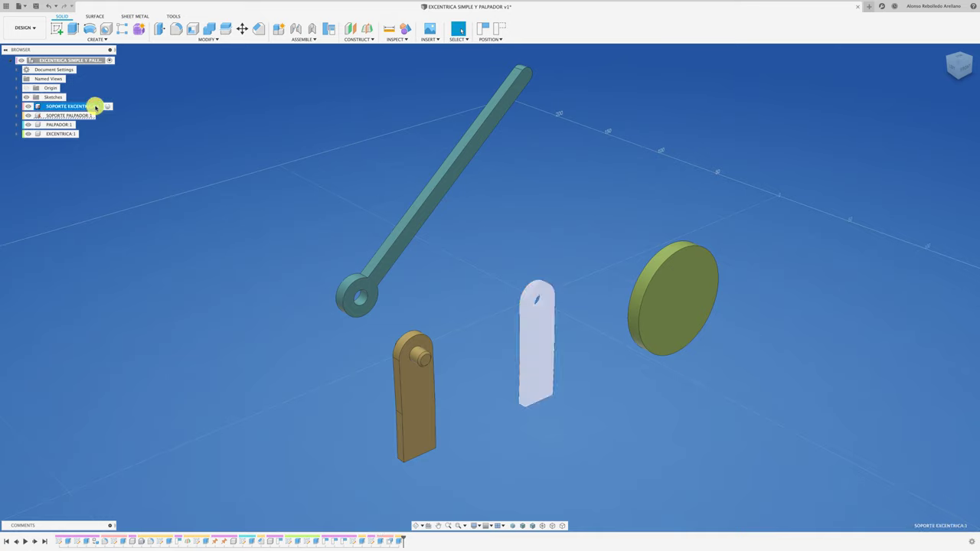
left_click(90, 114)
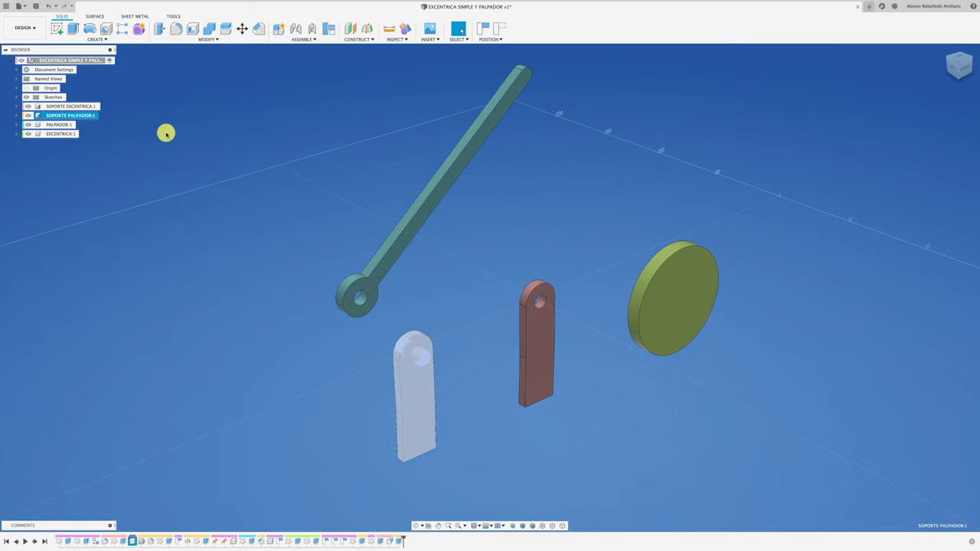
left_click(166, 135)
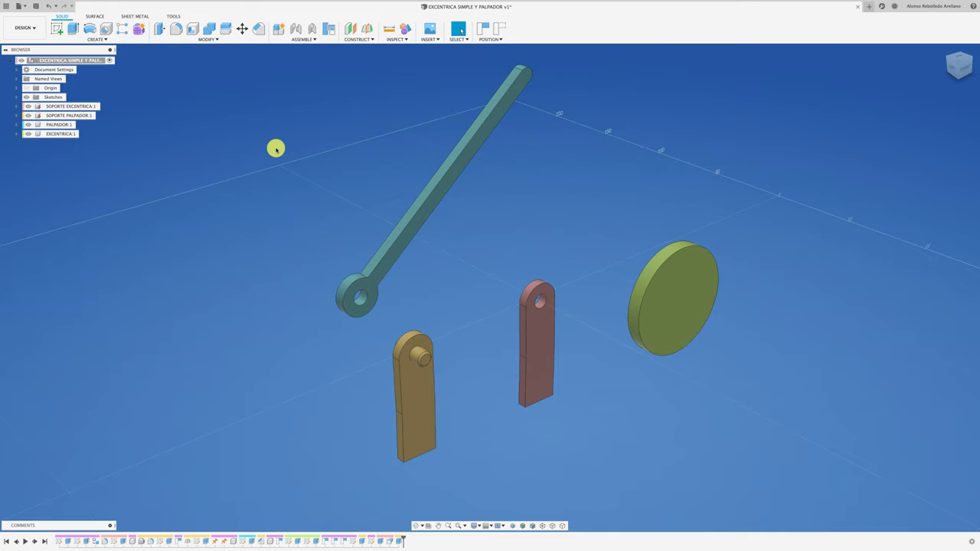
left_click_drag(420, 212, 431, 194)
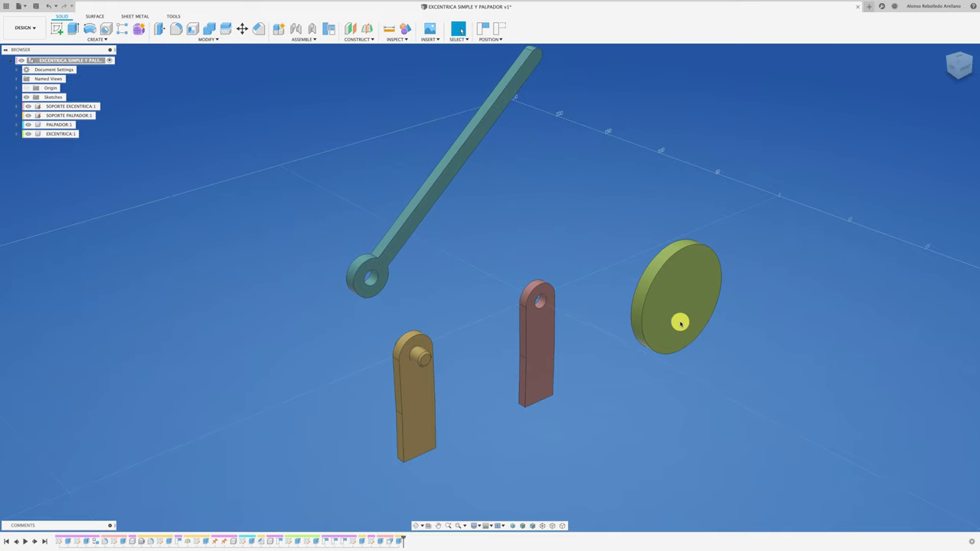
left_click_drag(681, 322, 711, 304)
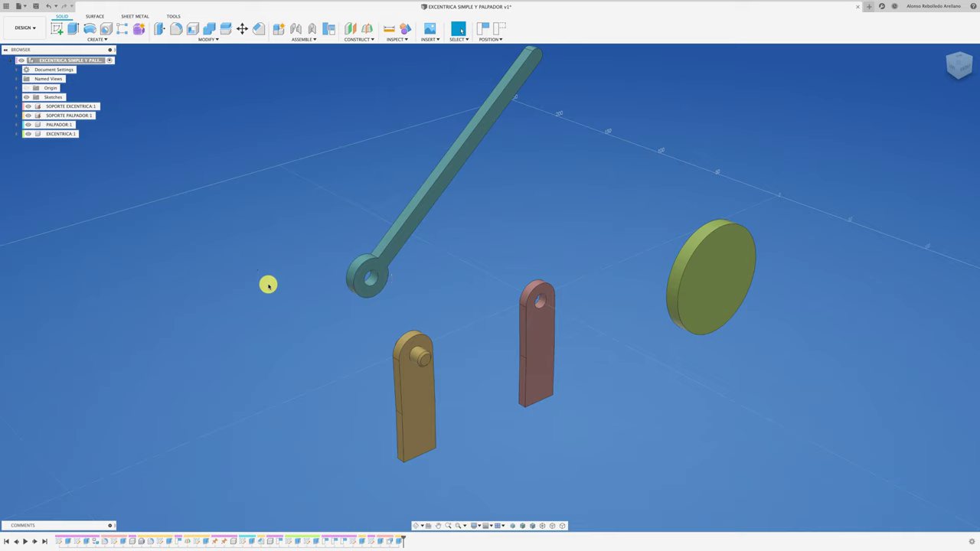
- Create a revolute joint from the lever's pivot hole to the yellow support's pin, then swing the lever
key("j")
left_click(466, 280)
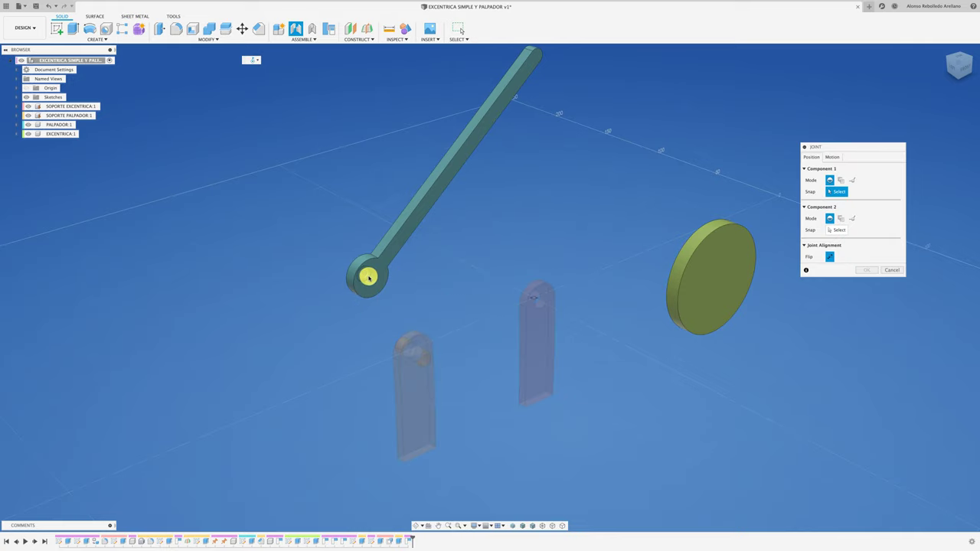
left_click(369, 277)
left_click(419, 350)
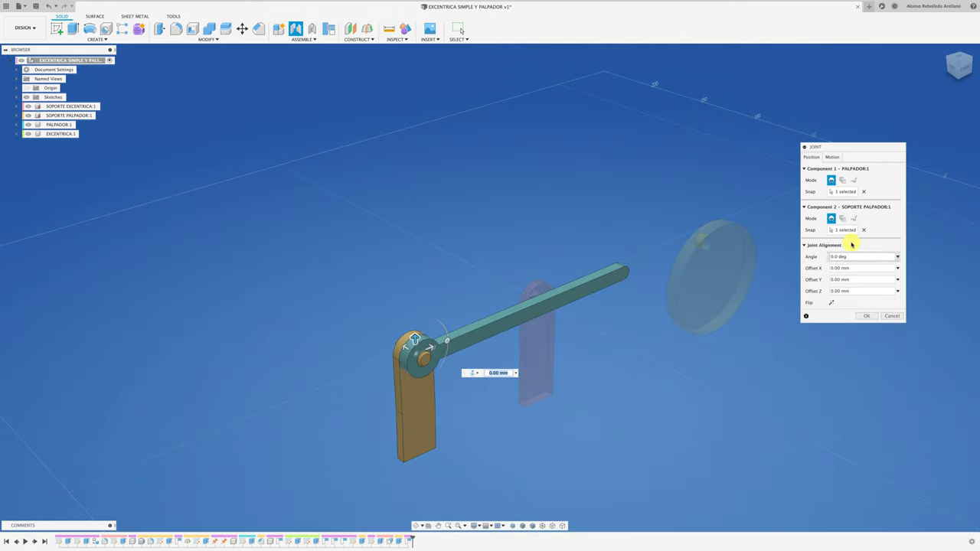
left_click(831, 157)
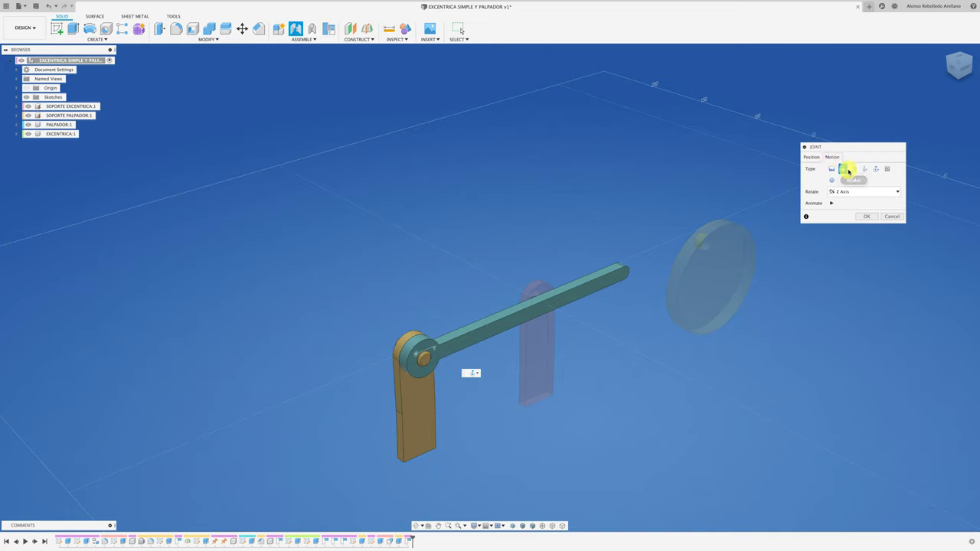
left_click(866, 216)
left_click_drag(614, 284, 434, 341)
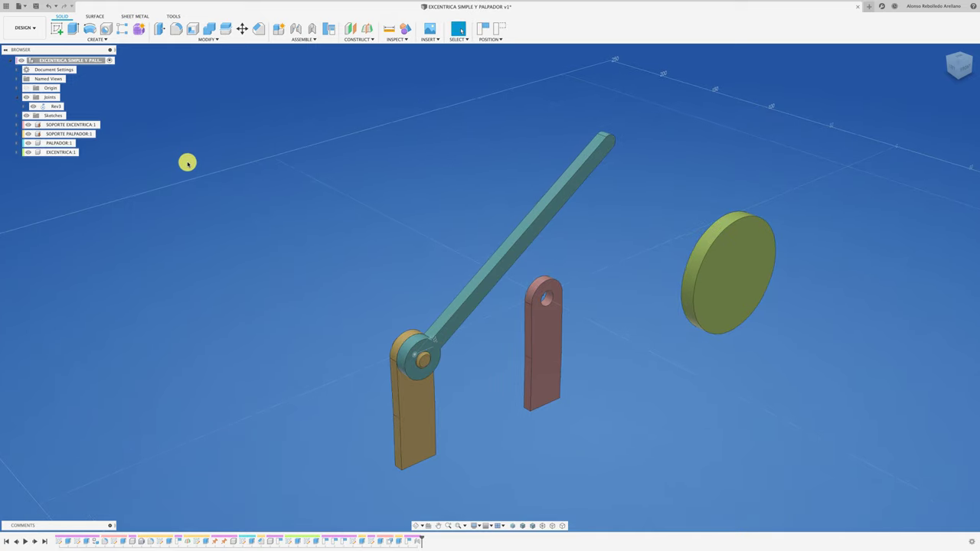
- Rename the lever's Rev3 joint to PALPADOR
left_click(51, 107)
type("PALPADOR")
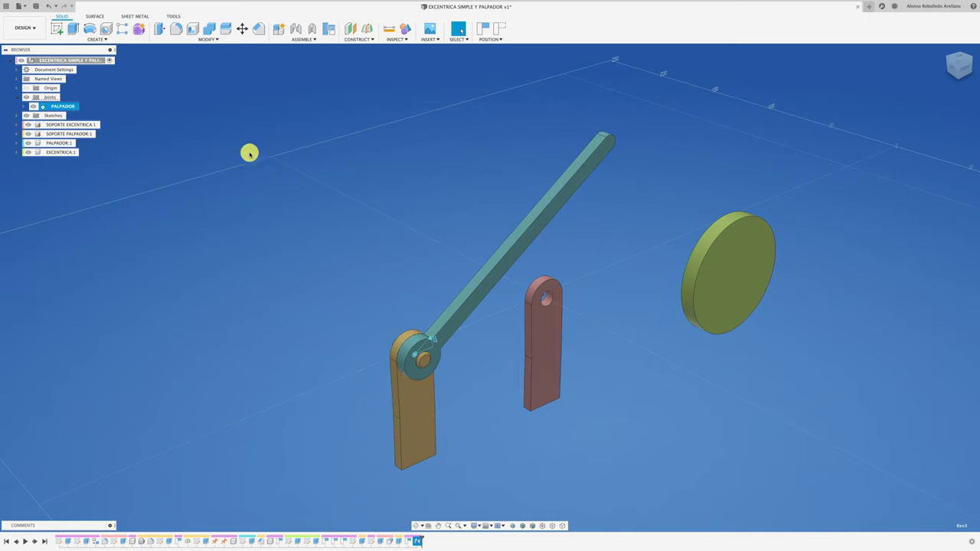
left_click(290, 156)
middle_click_drag(701, 319, 696, 320, "shift")
- Join the cam disc's off-centre hole to the red support's hole with a revolute joint, Rev4
key("j")
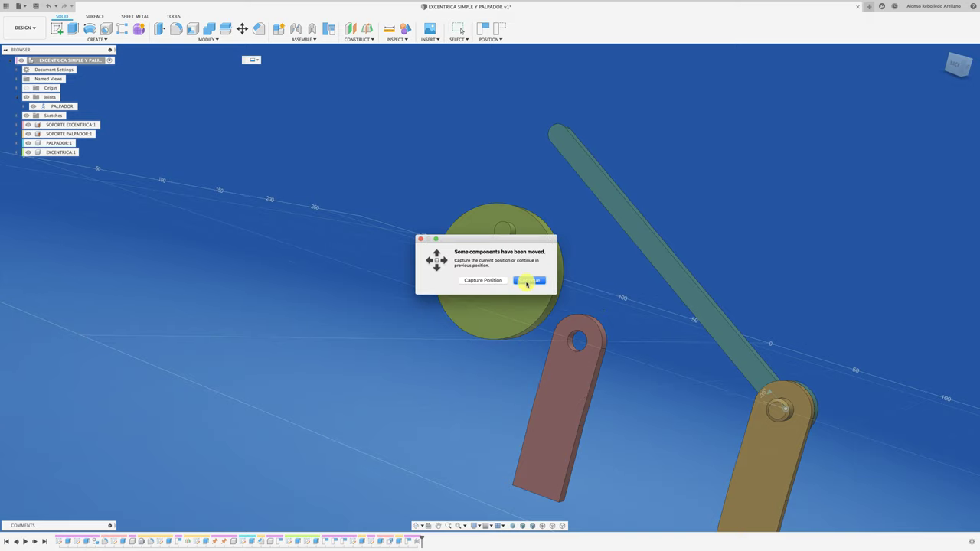
left_click(494, 282)
left_click(514, 234)
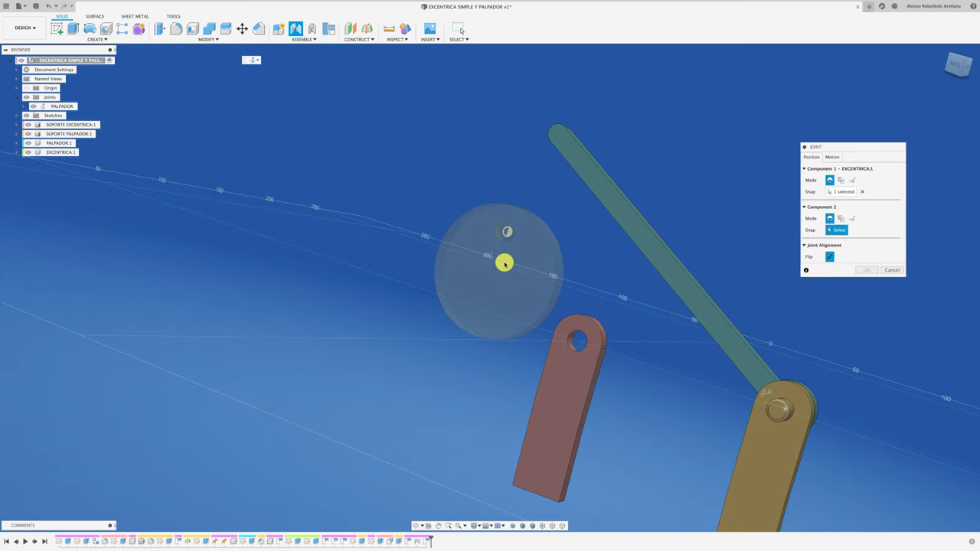
left_click(562, 342)
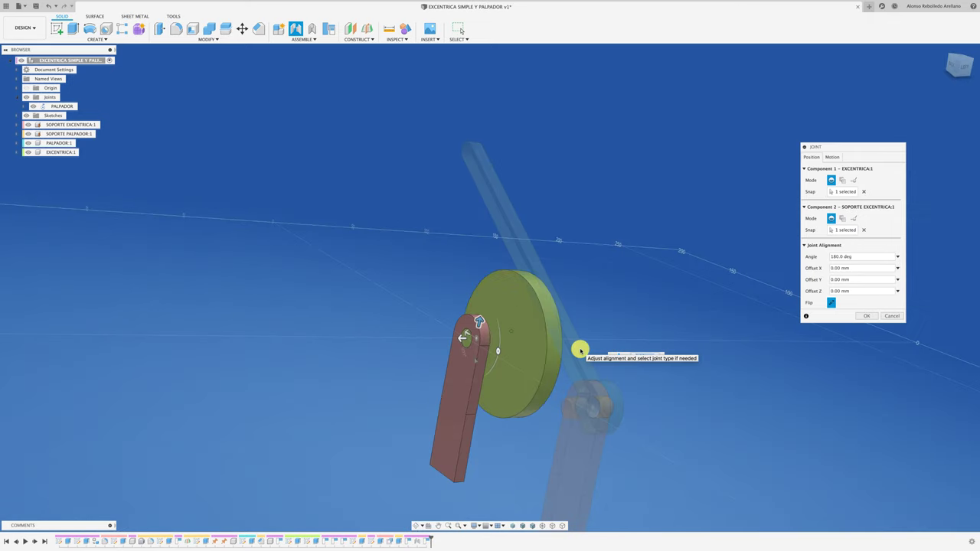
left_click(866, 315)
left_click(60, 115)
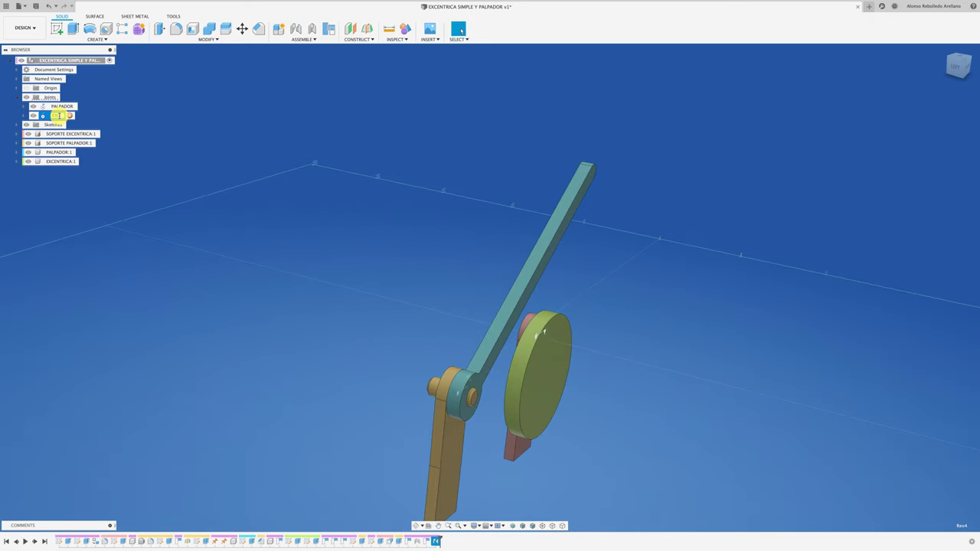
- Save the design as a new version, v2
mouse_move(62, 114)
left_click(192, 164)
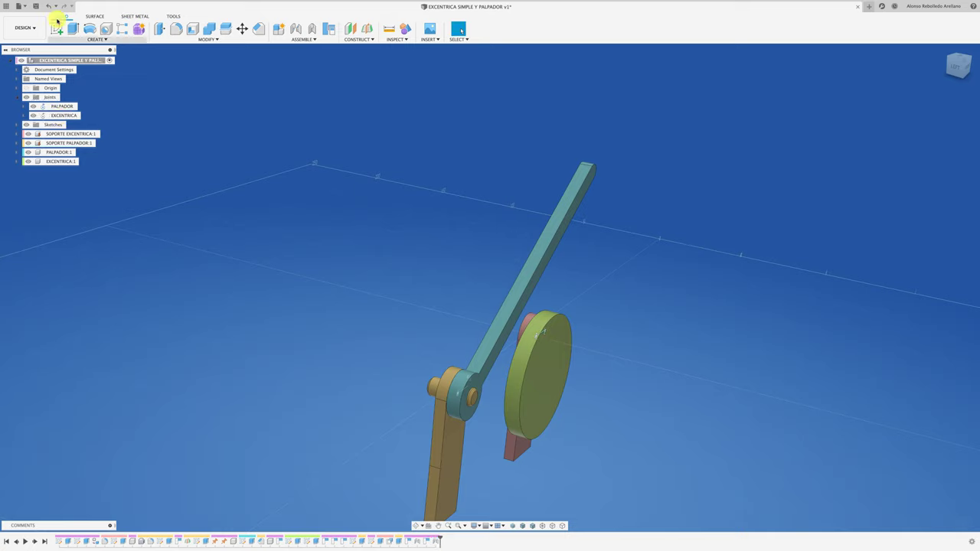
key("ctrl+s")
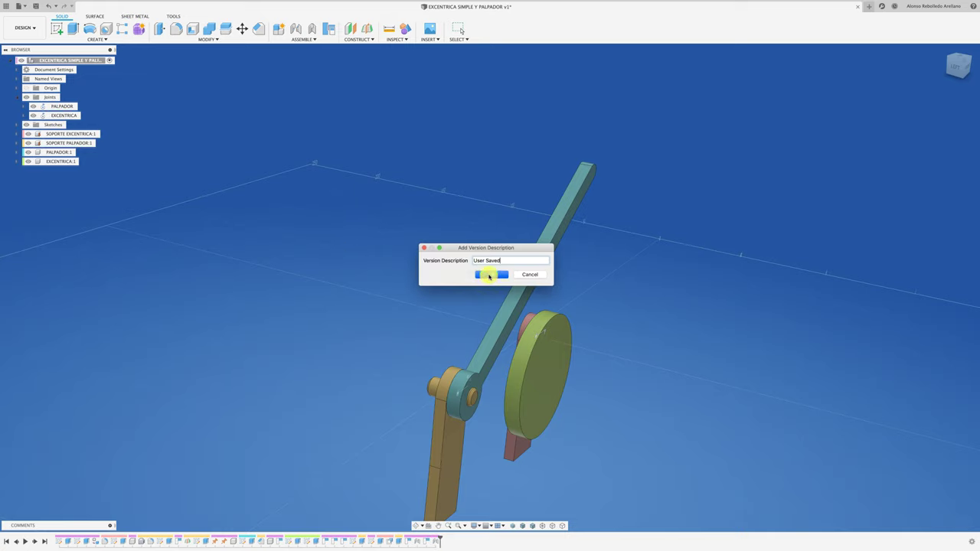
left_click(484, 274)
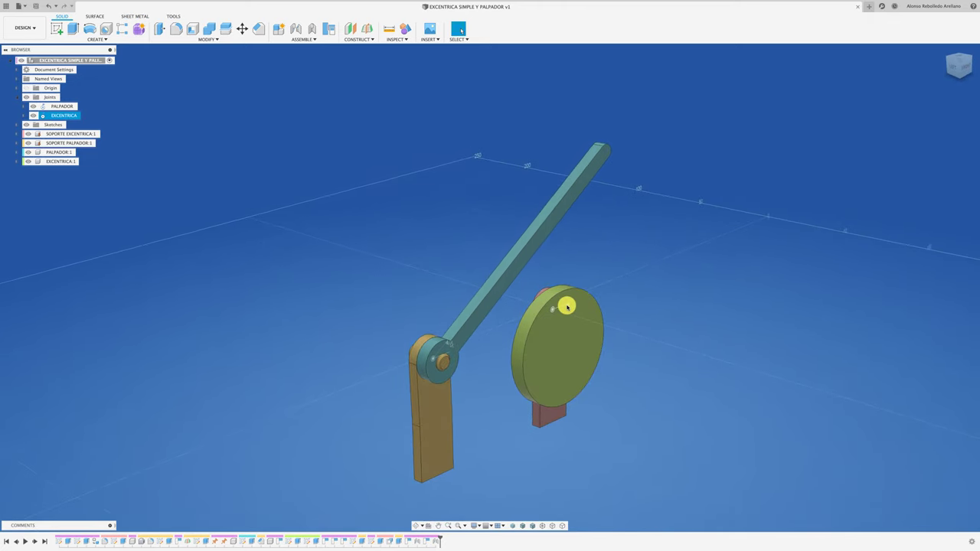
mouse_move(64, 116)
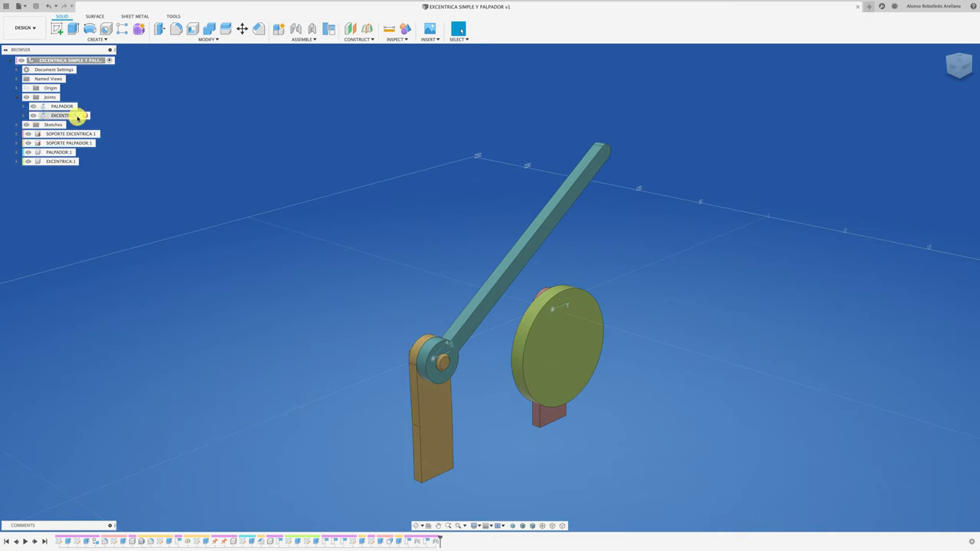
- Animate the EXCENTRICA and PALPADOR joints to check the cam and lever rotation
right_click(55, 115)
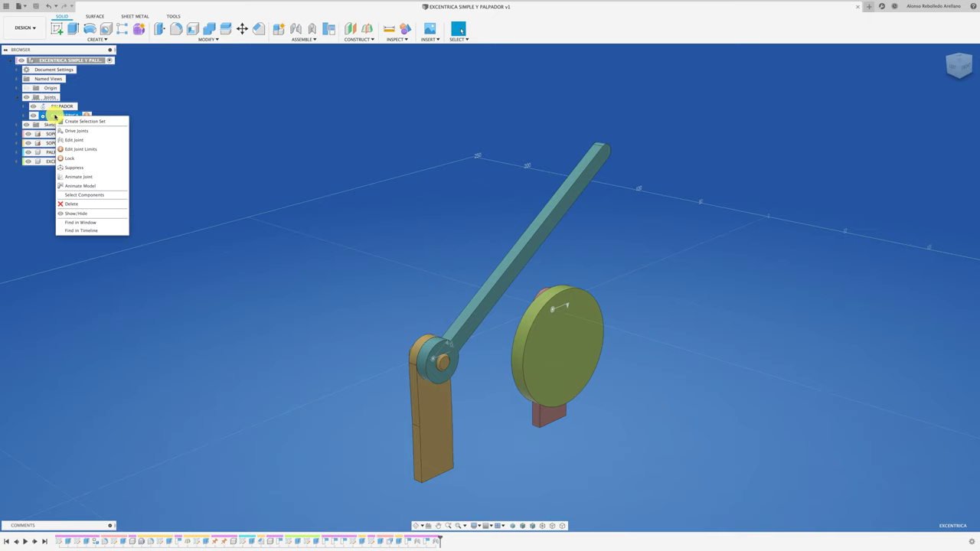
left_click(91, 186)
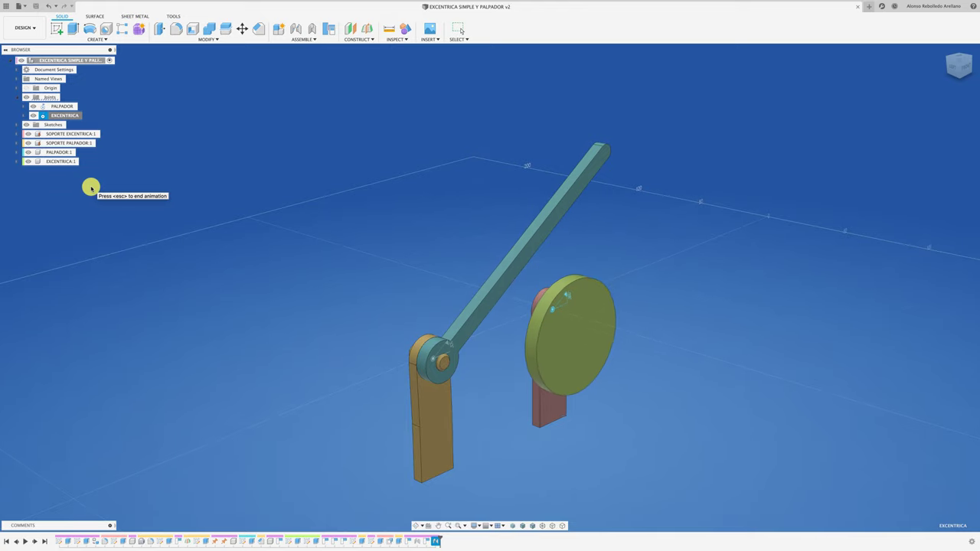
key("Escape")
right_click(65, 107)
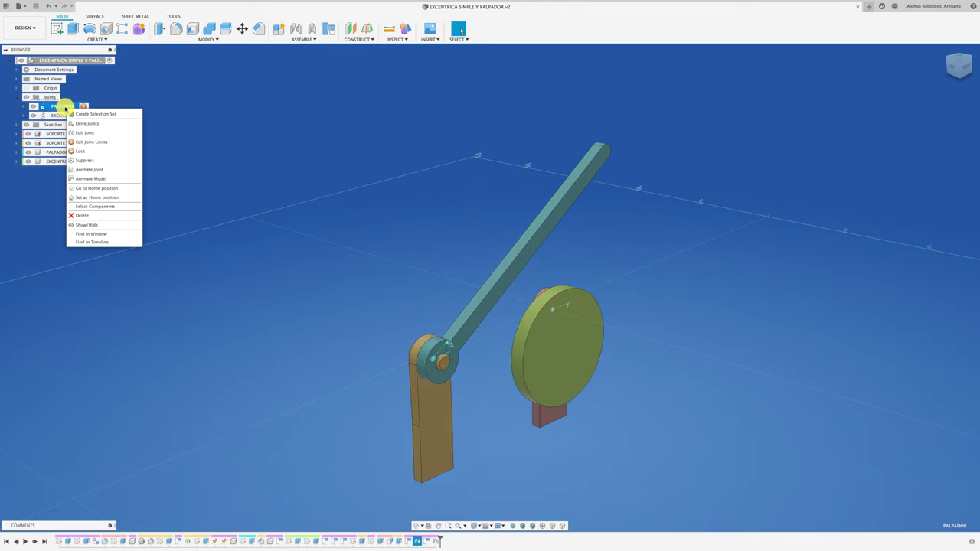
left_click(107, 179)
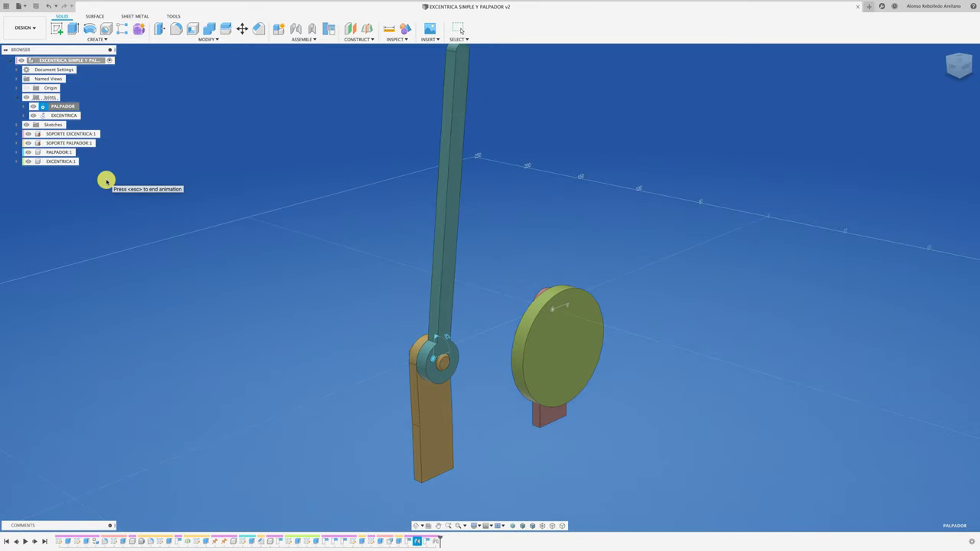
key("Escape")
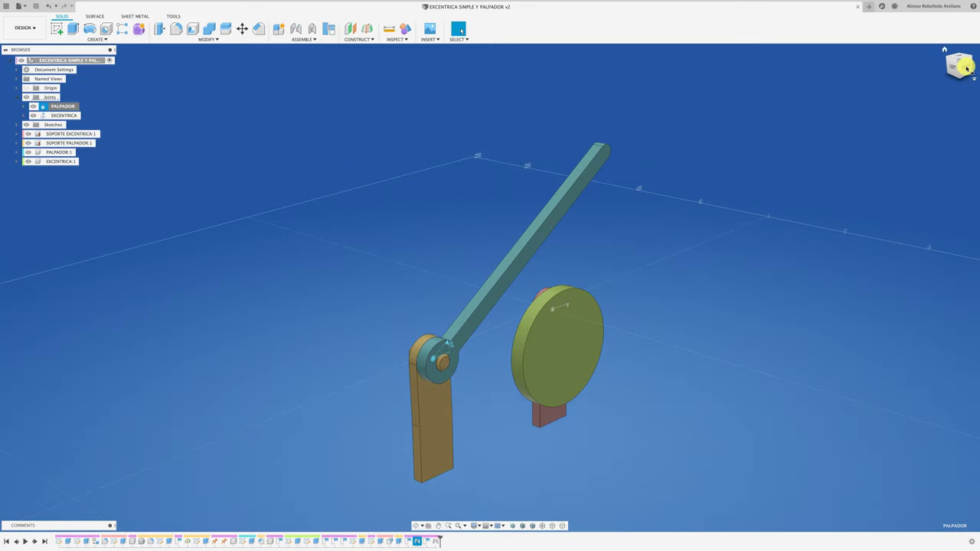
- In the front view, turn the eccentric disc and lower the lever onto its top
left_click(965, 67)
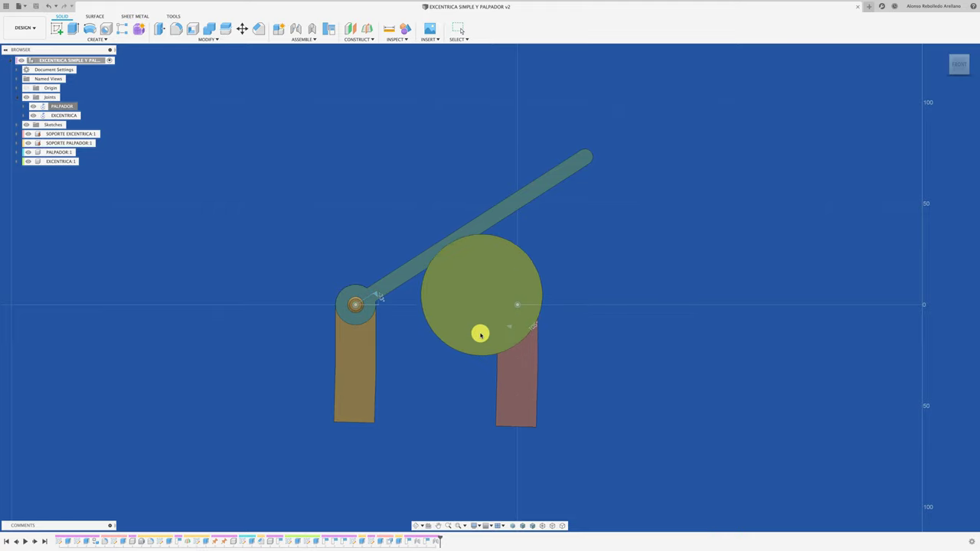
mouse_move(480, 334)
left_mouse_down()
mouse_move(501, 273)
mouse_move(520, 261)
left_mouse_up()
left_click_drag(526, 191, 509, 166)
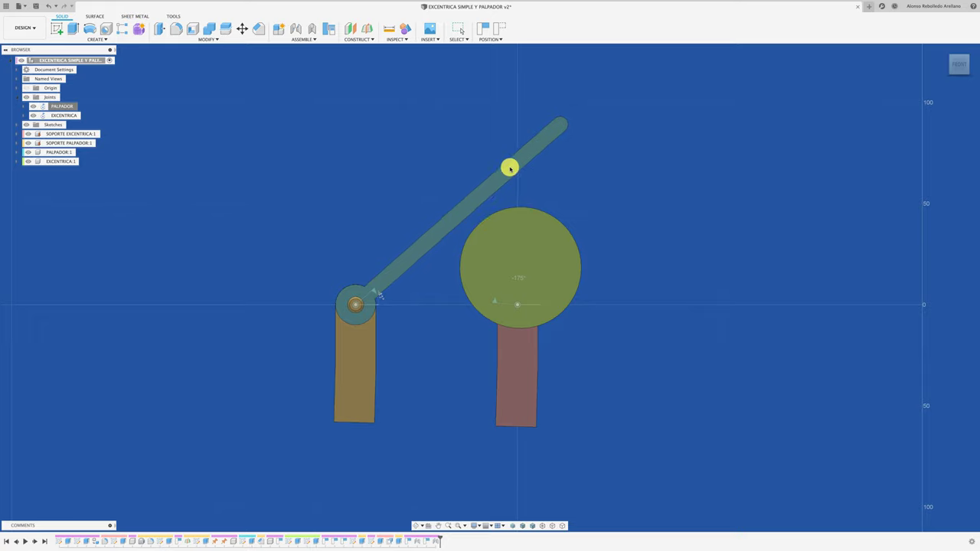
left_click_drag(525, 225, 603, 286)
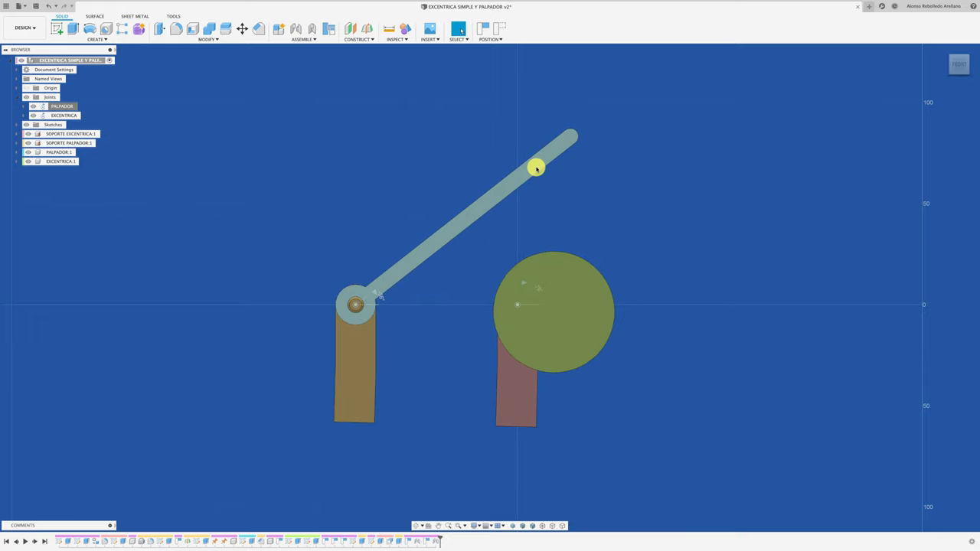
left_click_drag(535, 166, 579, 234)
left_click_drag(578, 280, 564, 363)
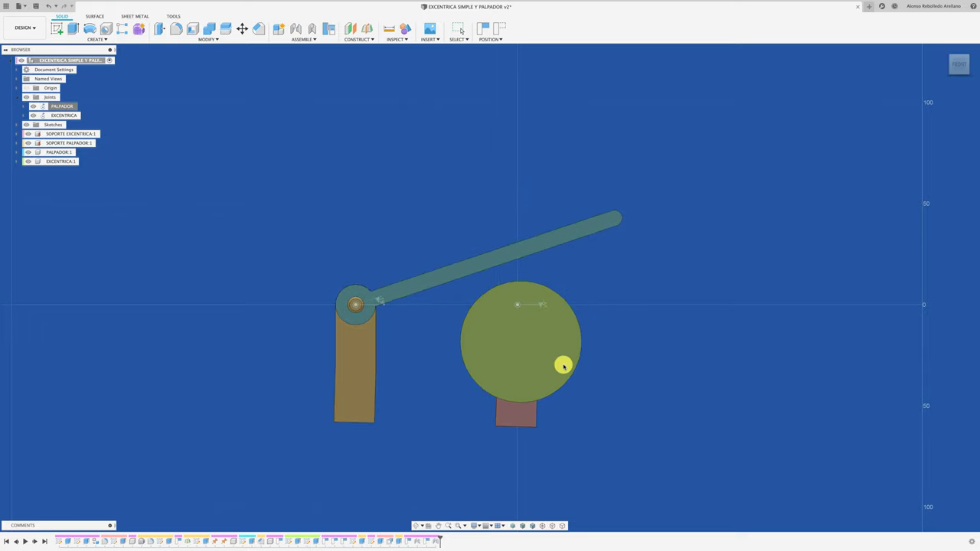
left_click_drag(560, 252, 555, 265)
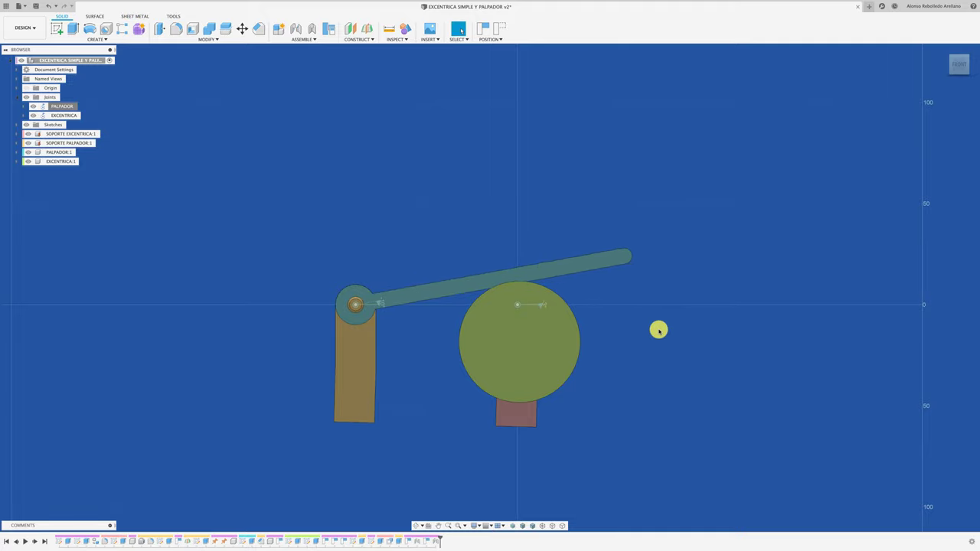
- Try editing the EXCENTRICA joint, cancel it, and bring up the PALPADOR joint's context menu
key("F6")
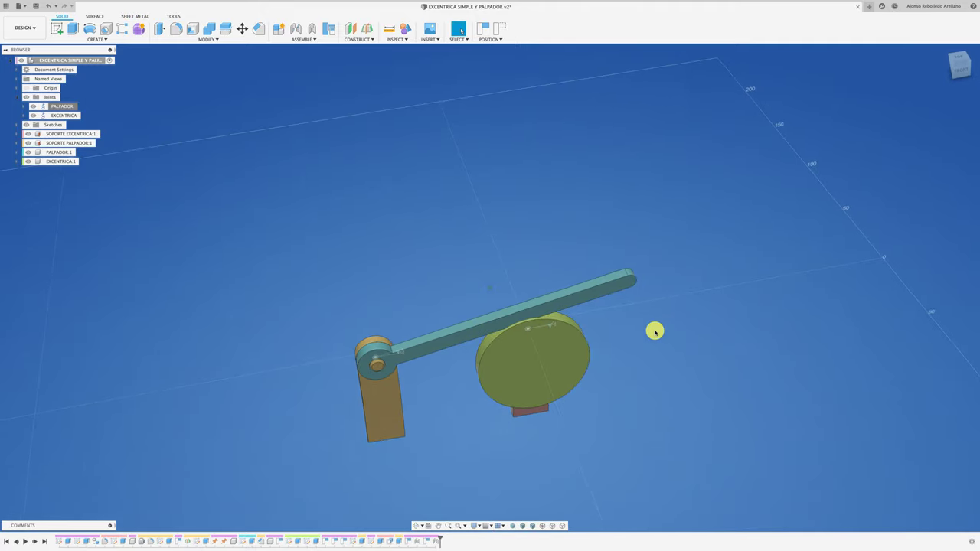
middle_click_drag(655, 331, 612, 306, "shift")
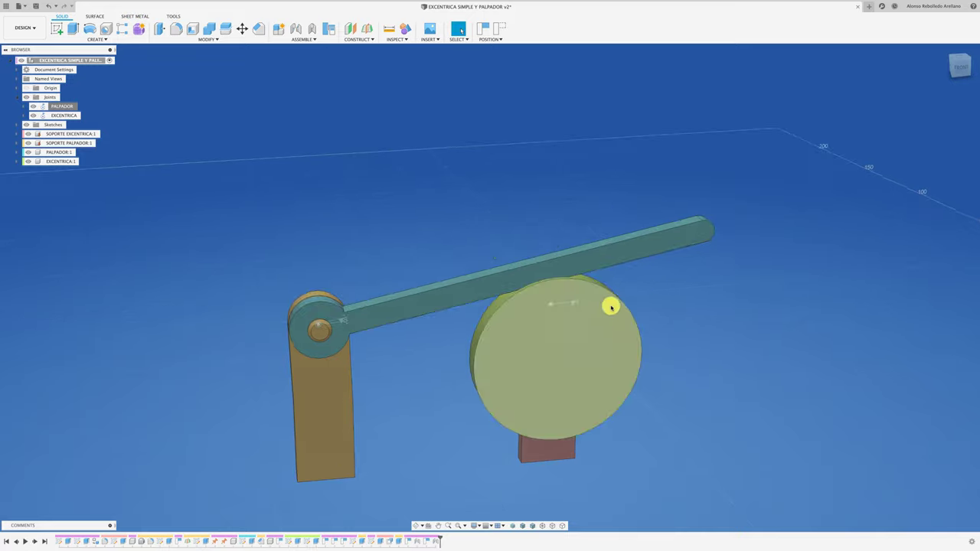
left_click(574, 304)
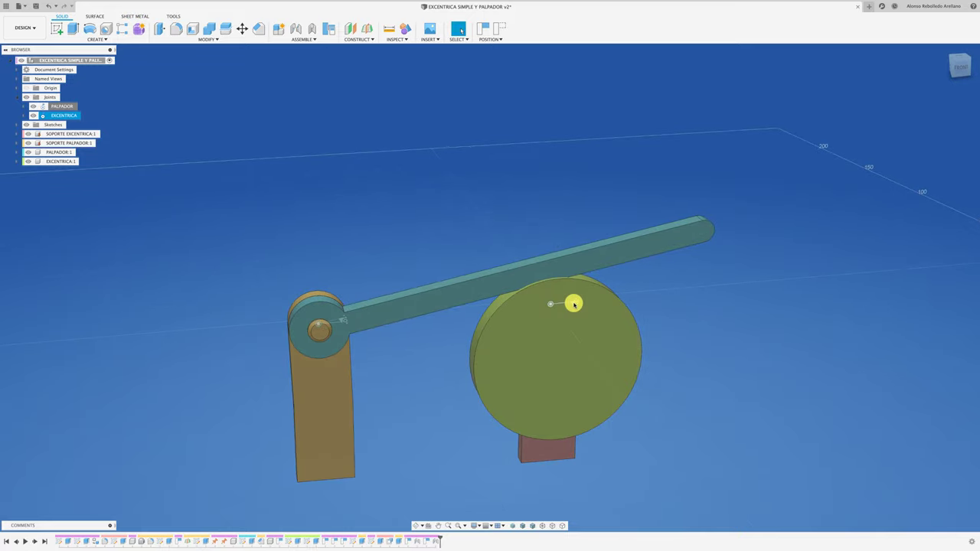
double_click(574, 304)
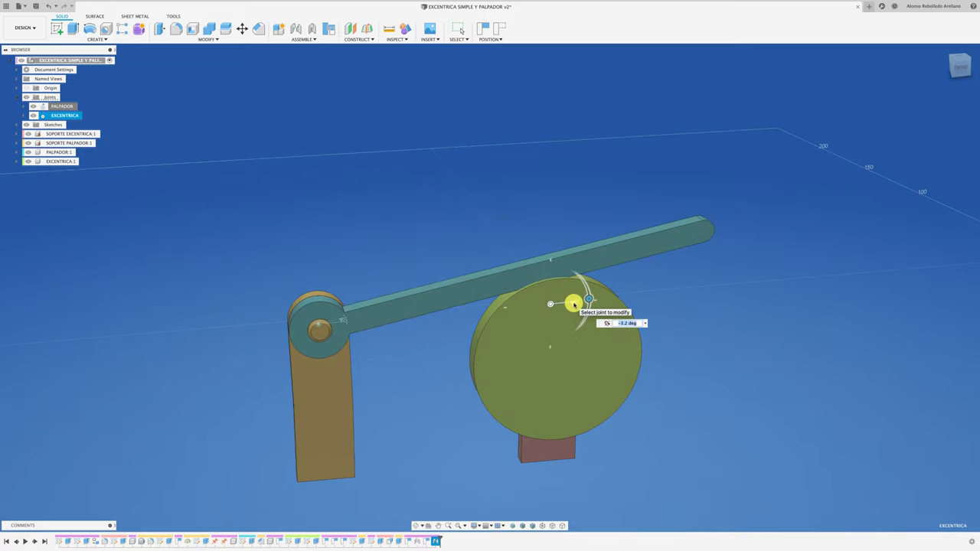
key("Escape")
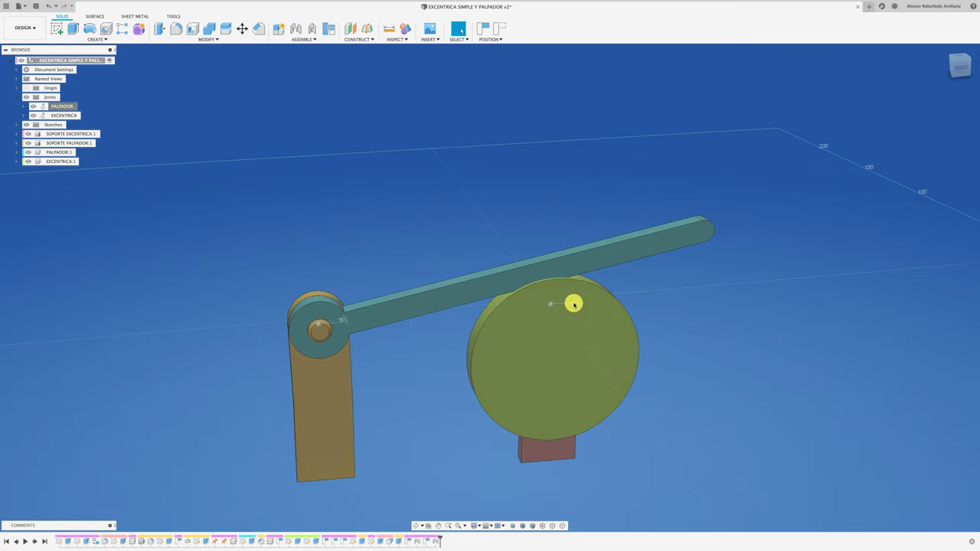
left_click(571, 339)
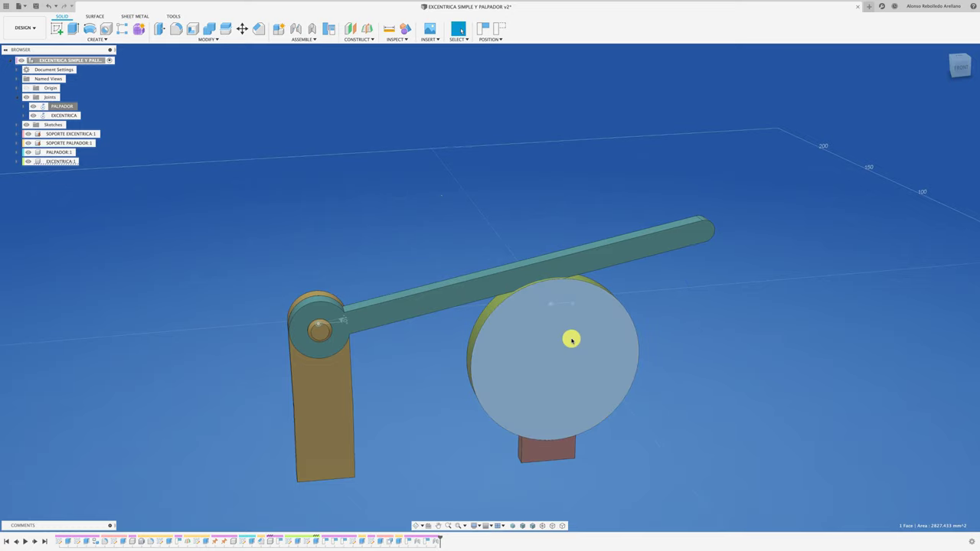
right_click(66, 108)
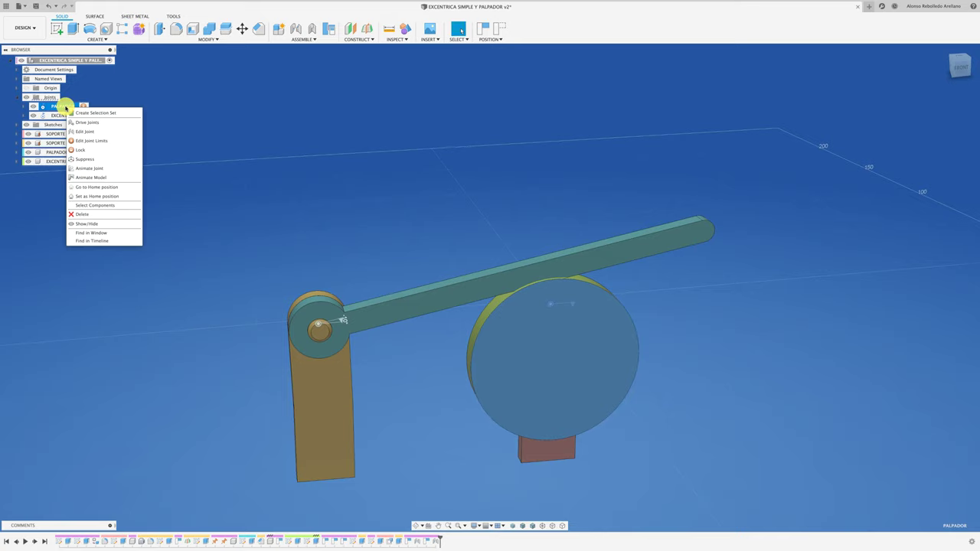
- Lock the PALPADOR joint and drag the disc to confirm the lever stays fixed
left_click(82, 151)
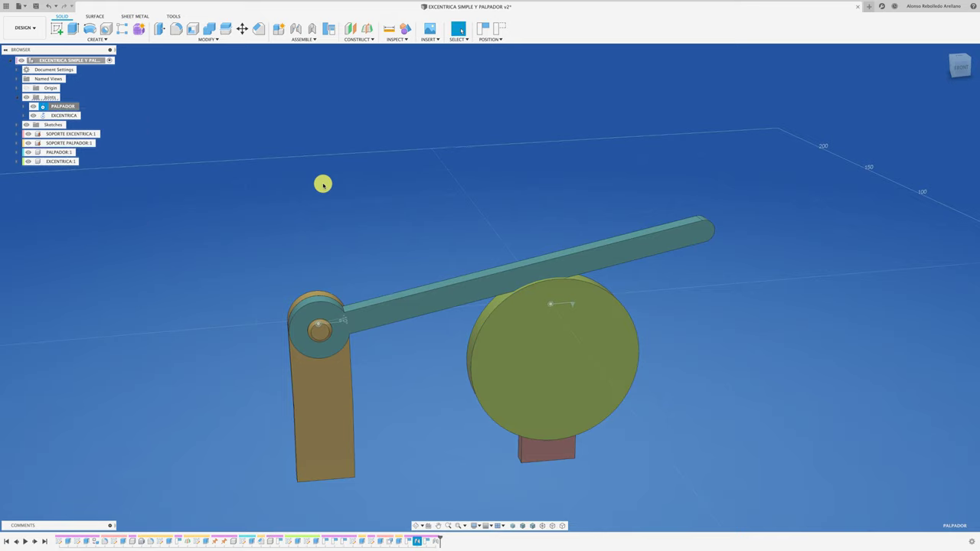
mouse_move(560, 319)
left_mouse_down()
mouse_move(612, 331)
mouse_move(618, 314)
left_mouse_up()
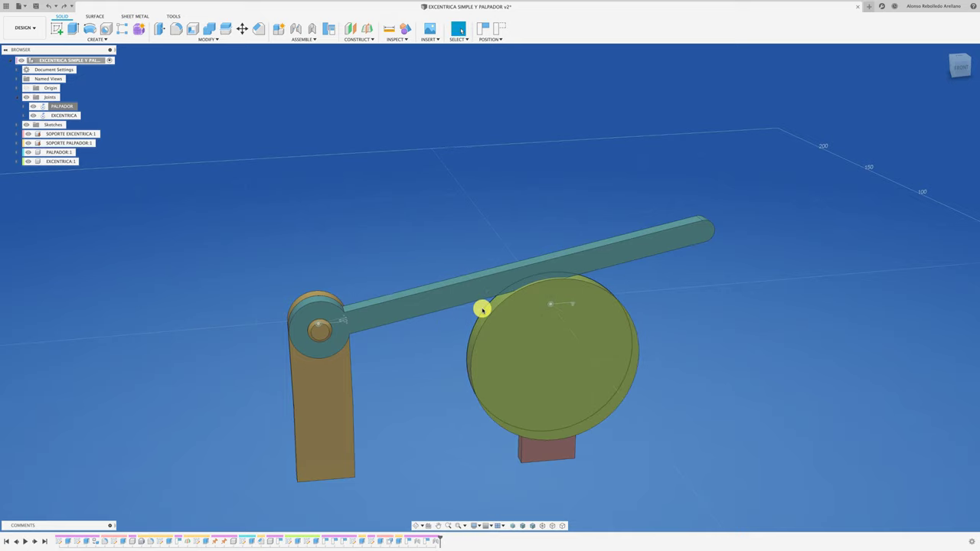
left_click(505, 330)
left_click(66, 162)
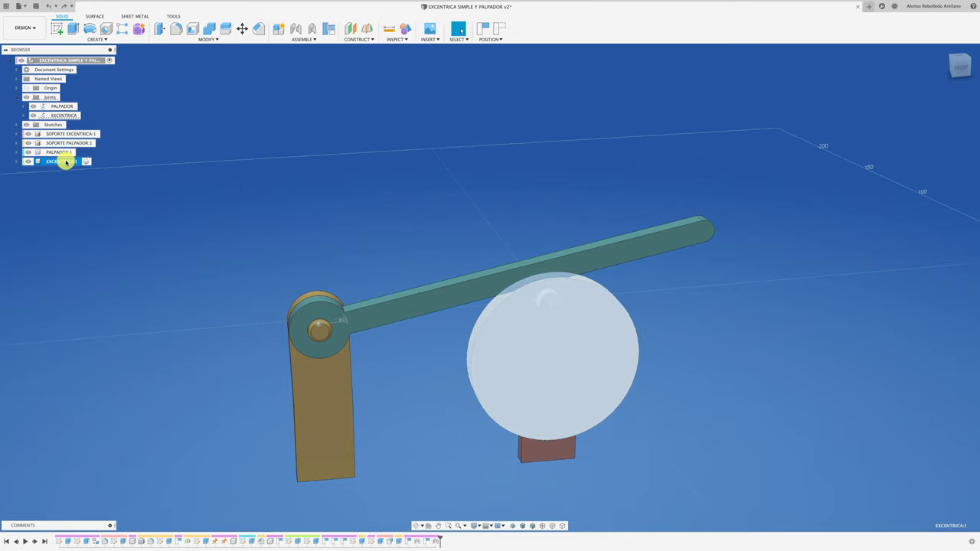
right_click(66, 162)
left_click(95, 177)
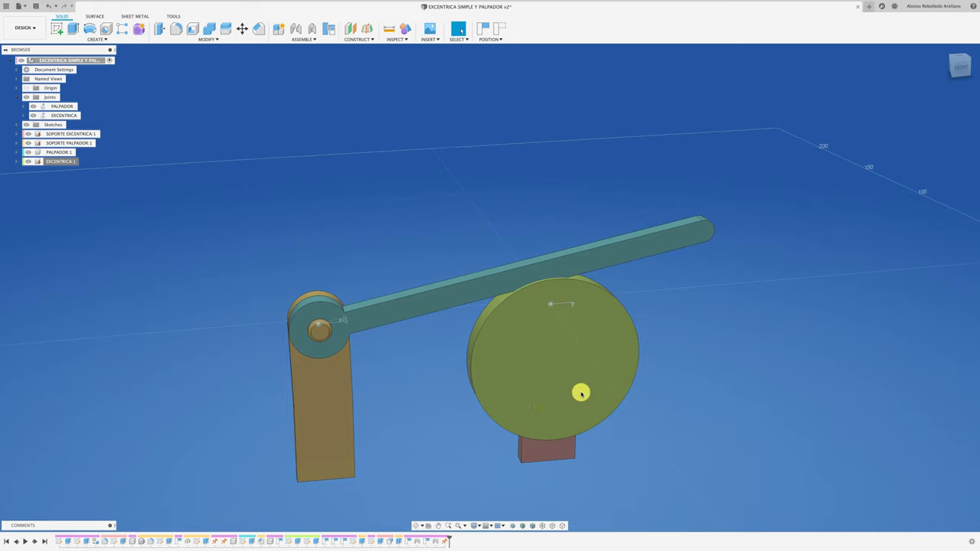
key("Escape")
- Zoom toward the lever's pivot and choose Unlock on the PALPADOR joint
right_click(63, 161)
left_click(89, 177)
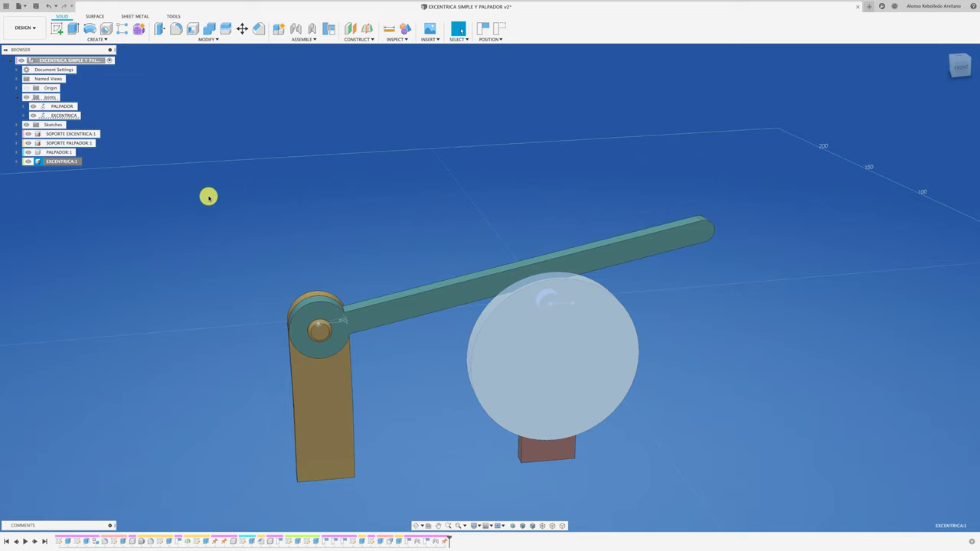
left_click(293, 222)
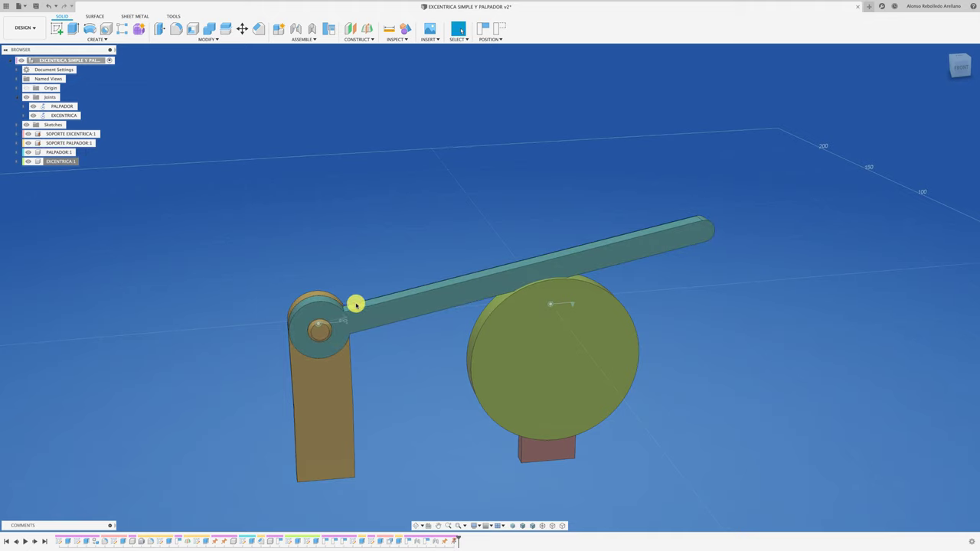
middle_click_drag(356, 304, 346, 305, "shift")
scroll(346, 306, "up", 5)
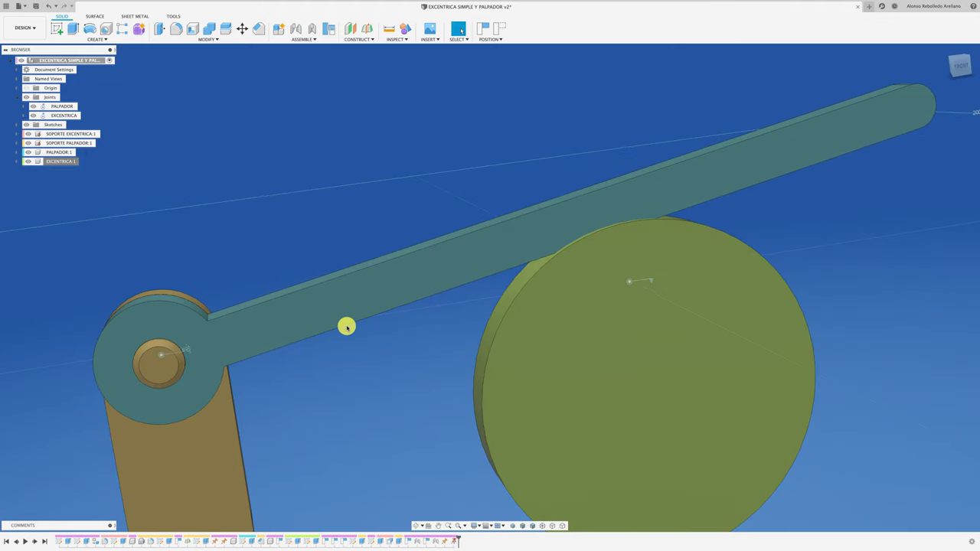
scroll(306, 333, "down", 2)
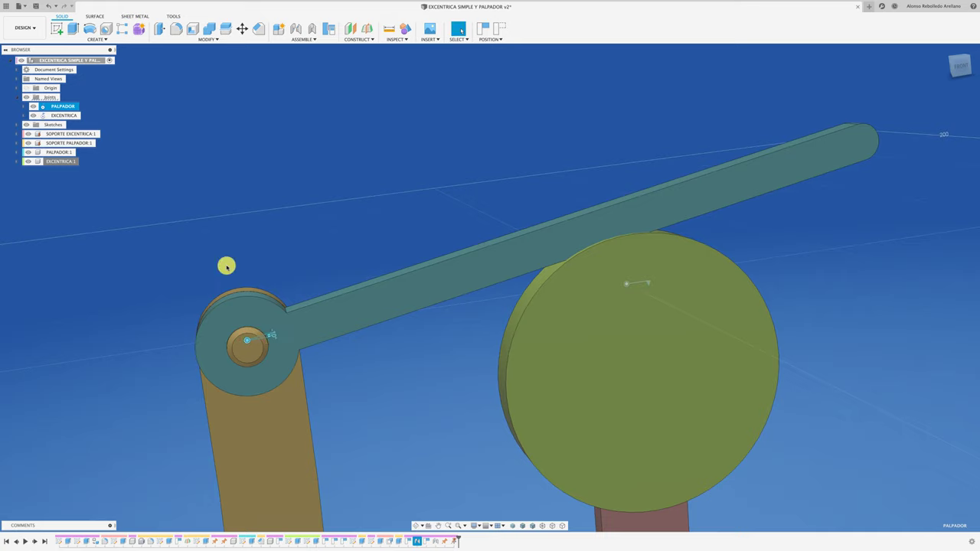
right_click(67, 105)
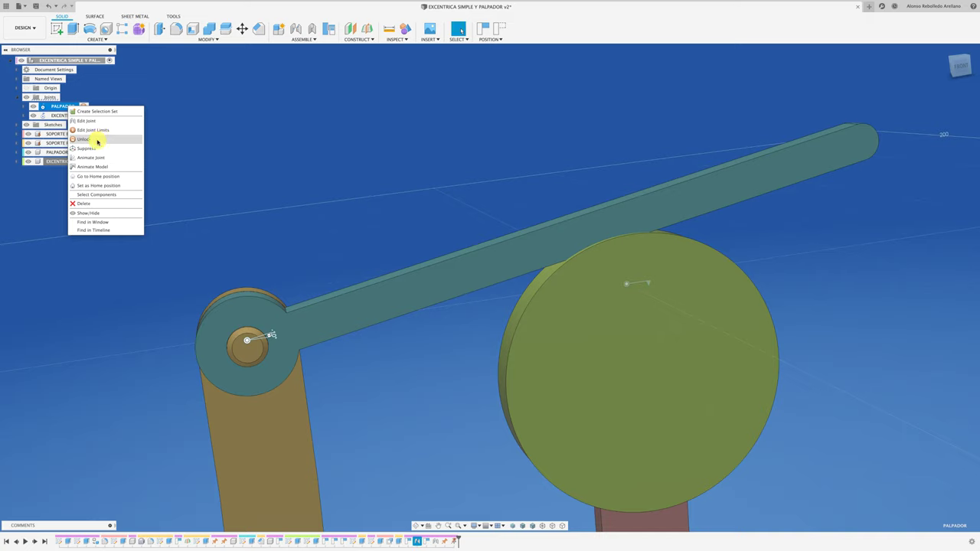
left_click(97, 141)
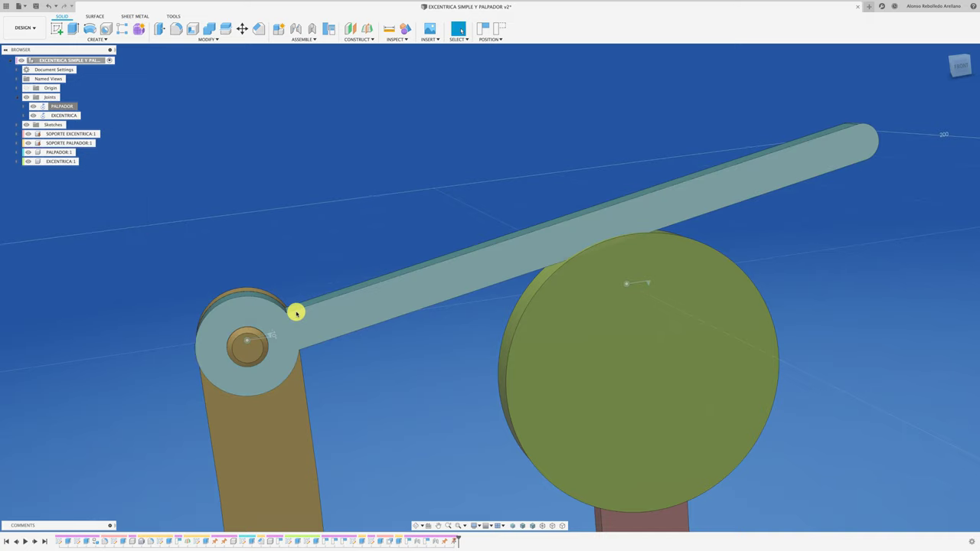
- Ground the EXCENTRICA:1 disc component so it stays fixed
left_click_drag(296, 312, 344, 266)
left_click(66, 152)
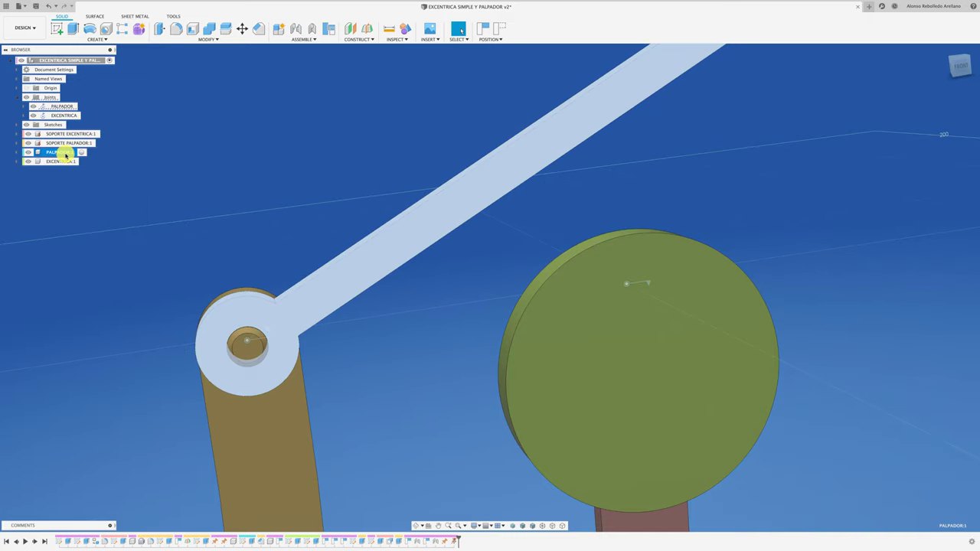
right_click(62, 162)
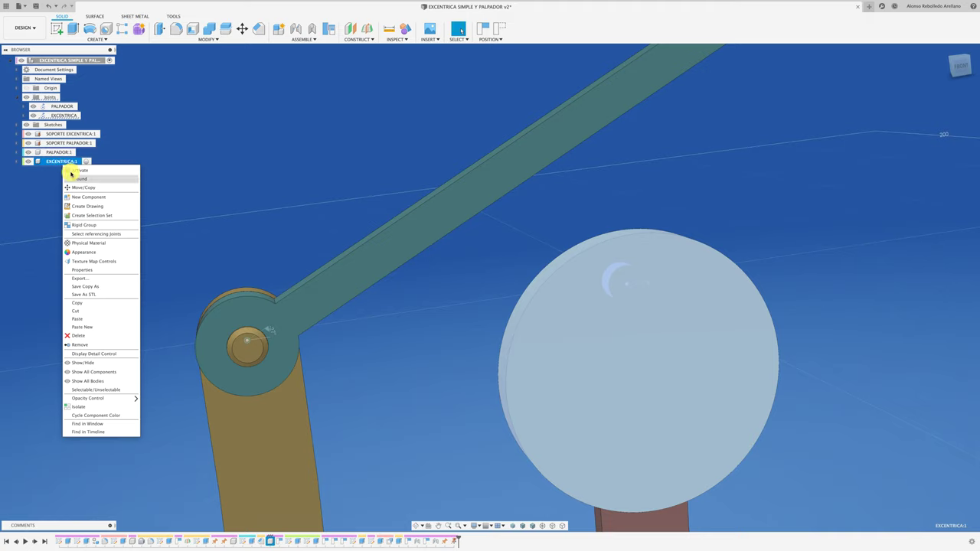
left_click(88, 178)
- Swing the arm up and down about its pivot to test it, then enable contact sets
mouse_move(424, 223)
left_mouse_down()
mouse_move(498, 278)
mouse_move(478, 223)
mouse_move(490, 253)
mouse_move(488, 245)
left_mouse_up()
scroll(376, 155, "down", 3)
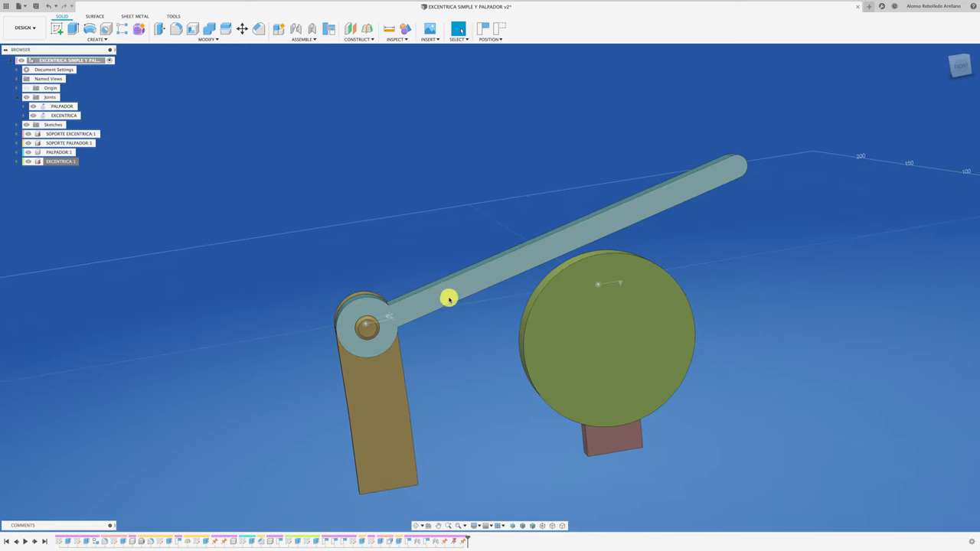
mouse_move(449, 295)
left_mouse_down()
mouse_move(418, 234)
mouse_move(434, 233)
left_mouse_up()
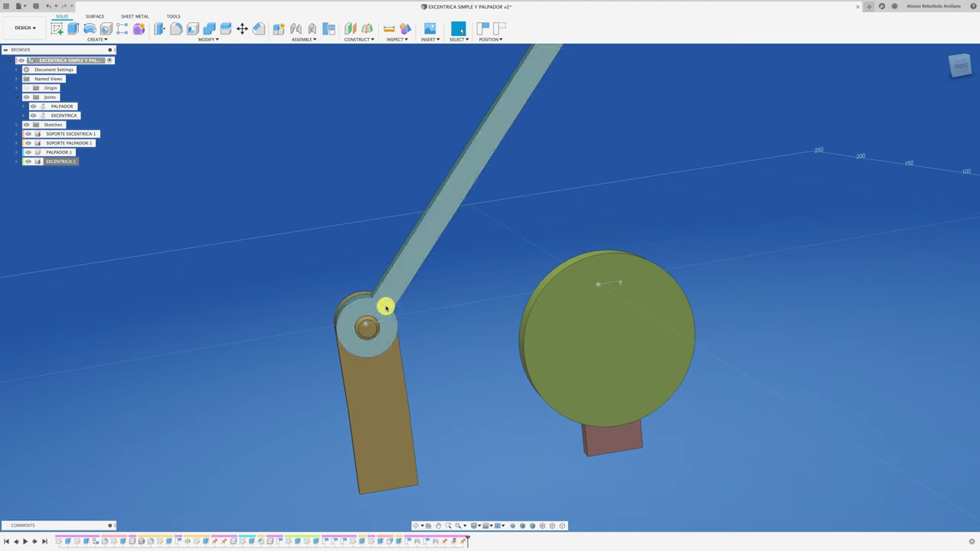
mouse_move(385, 306)
left_mouse_down()
mouse_move(433, 236)
mouse_move(467, 263)
mouse_move(447, 247)
left_mouse_up()
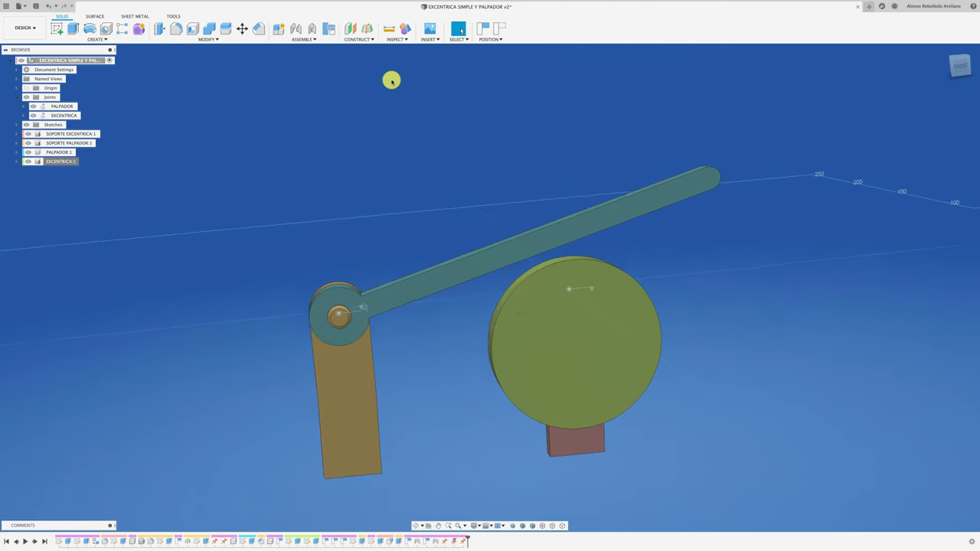
left_click(329, 31)
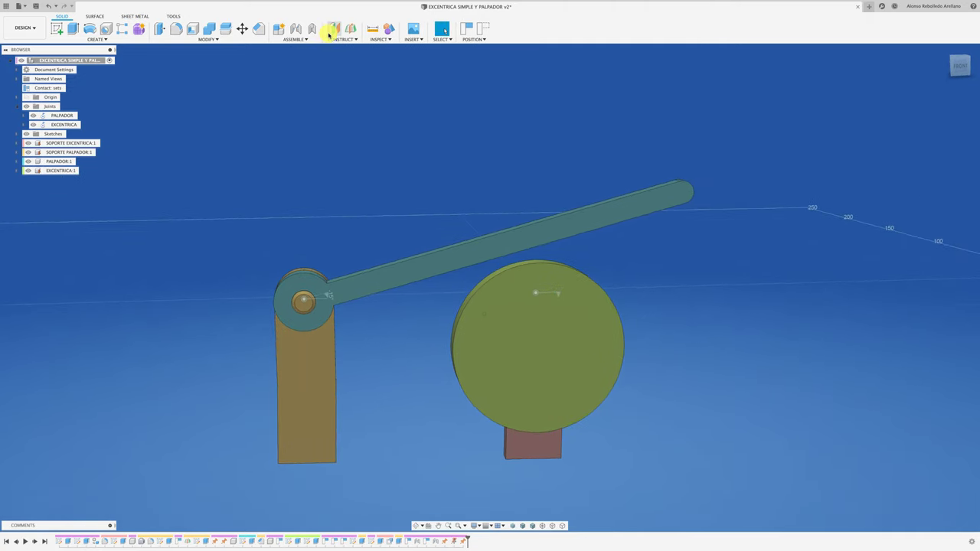
- Create a contact set between the PALPADOR arm and EXCENTRICA disc, then drop the arm onto the disc
right_click(53, 90)
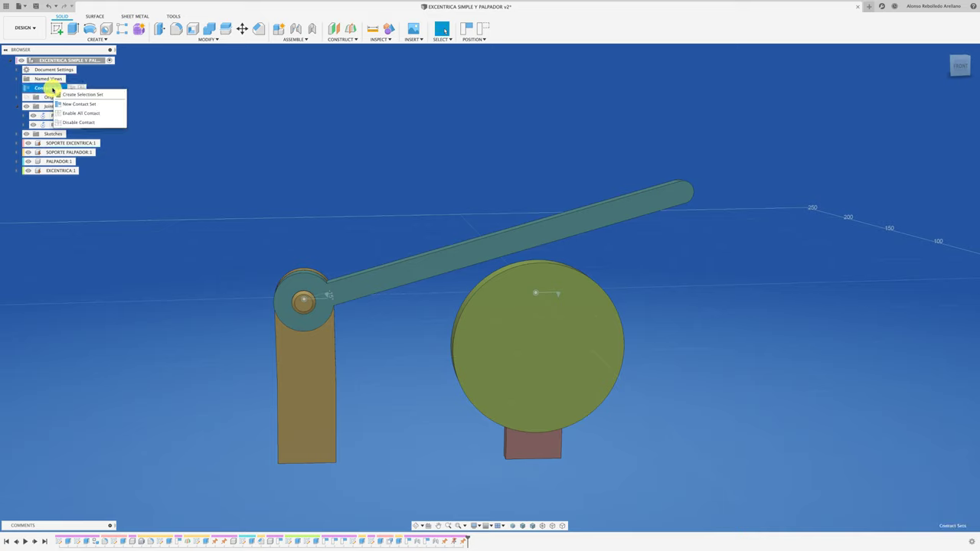
left_click(84, 104)
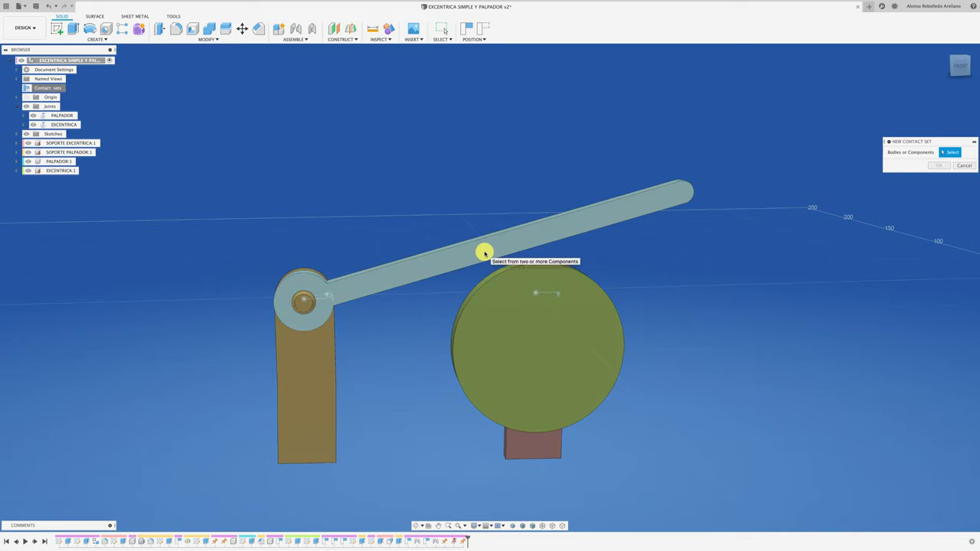
left_click(511, 300)
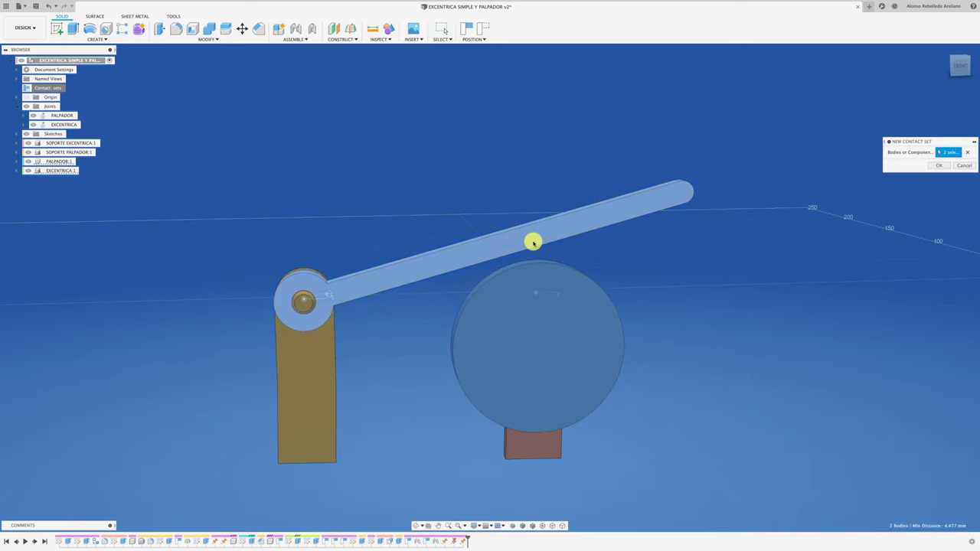
left_click(937, 167)
left_click_drag(680, 204, 666, 231)
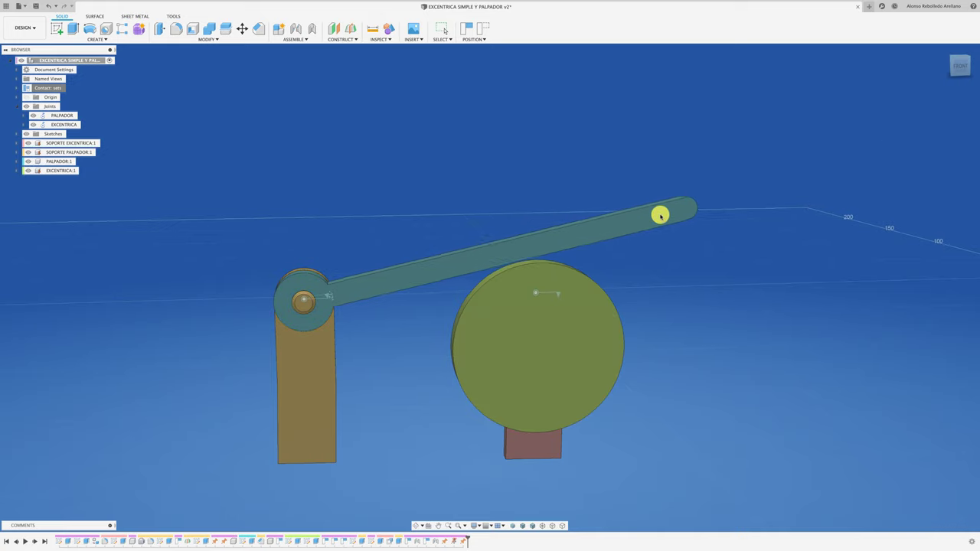
left_click(961, 67)
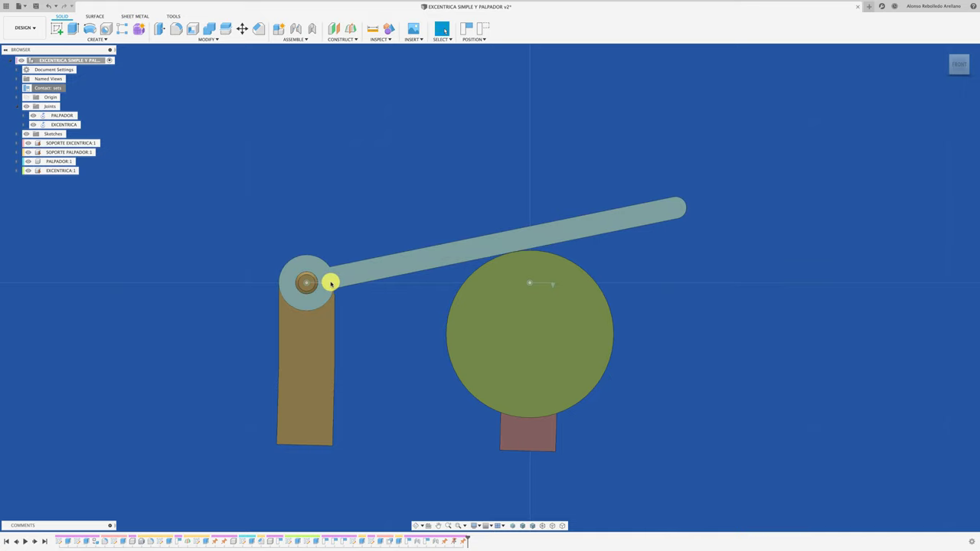
- Edit the PALPADOR joint limits to enable a Rest position of 0.0 deg
key("Escape")
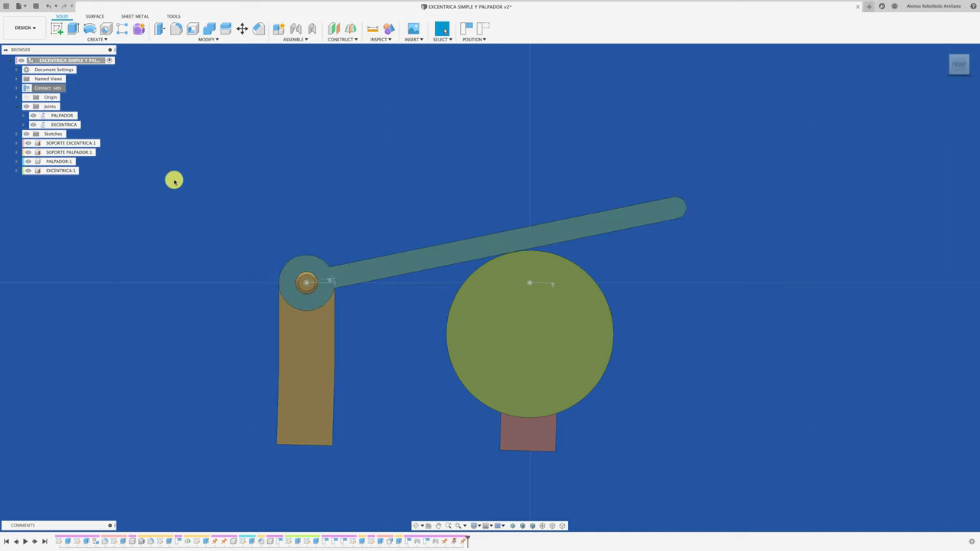
left_click(85, 116)
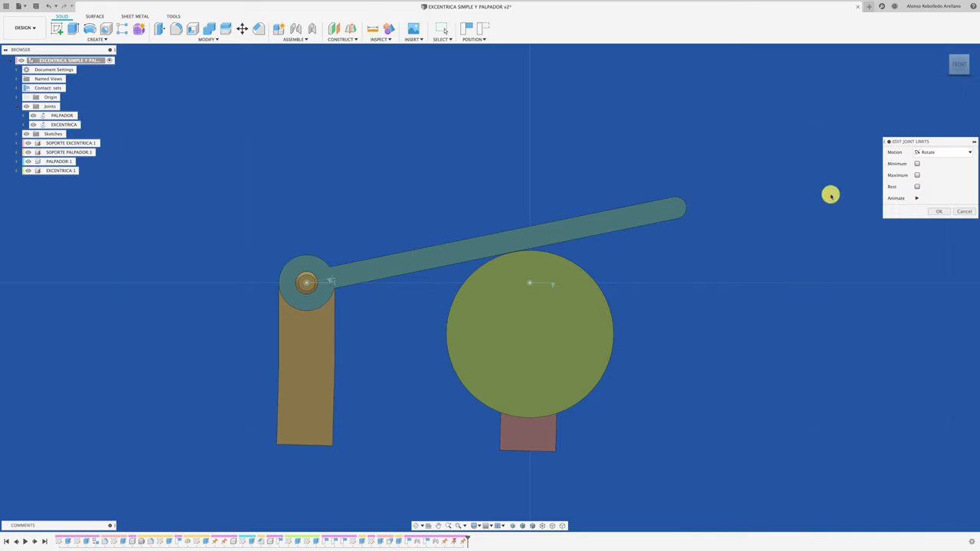
left_click(916, 187)
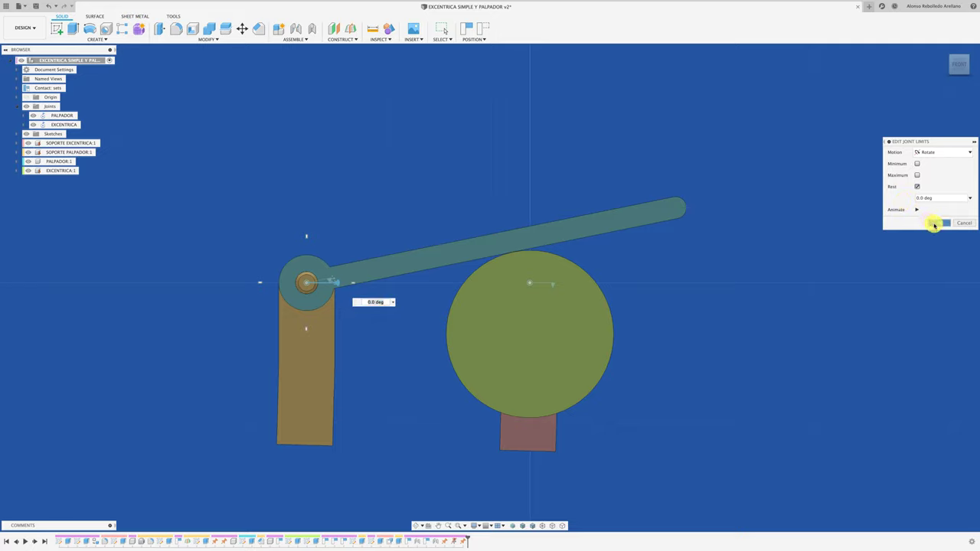
left_click(933, 224)
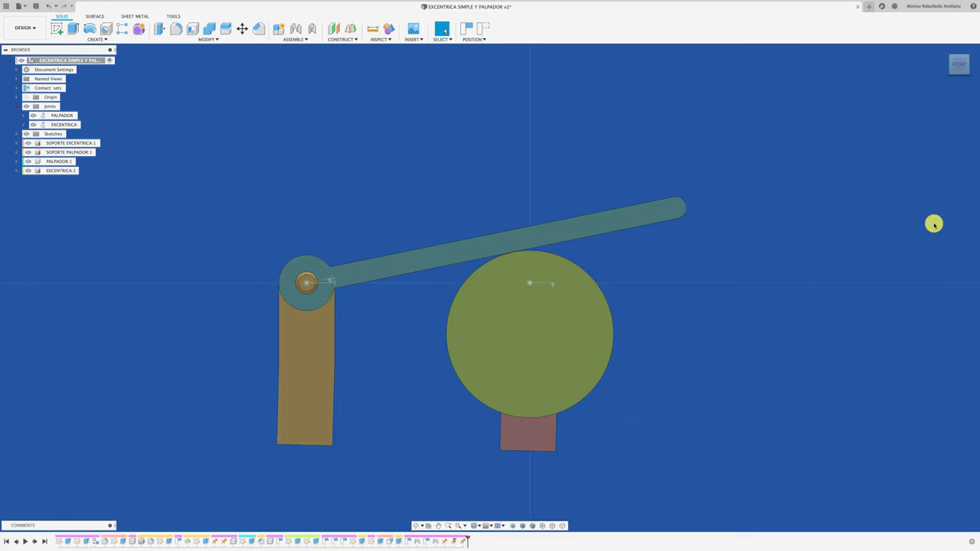
- Unground the EXCENTRICA:1 disc and drag it up to check that the lever rises with it
right_click(49, 173)
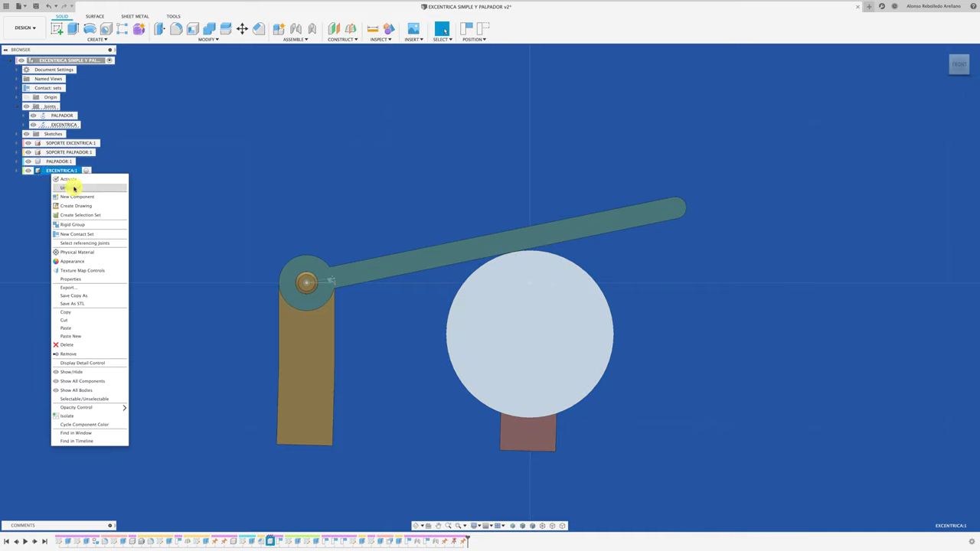
left_click(75, 187)
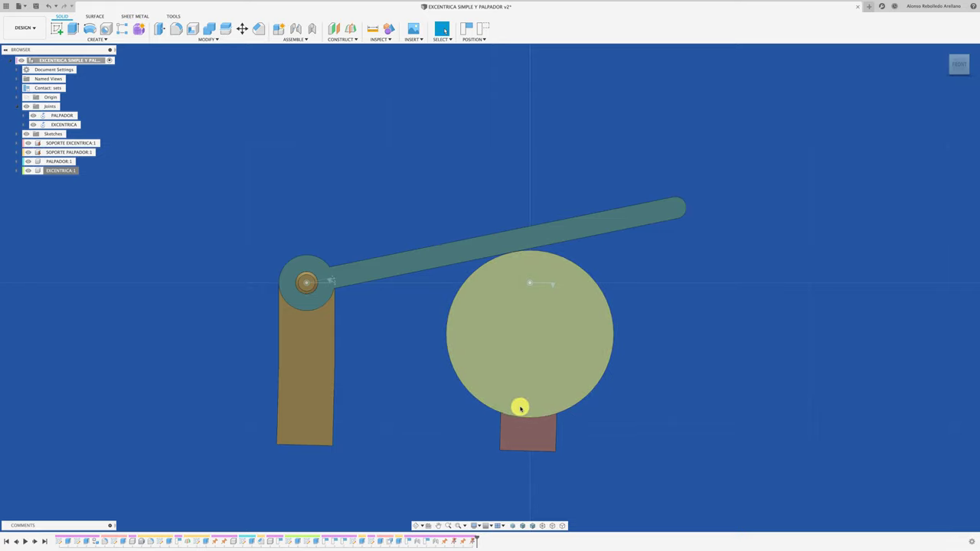
mouse_move(520, 407)
left_mouse_down()
mouse_move(596, 337)
mouse_move(473, 296)
mouse_move(509, 350)
left_mouse_up()
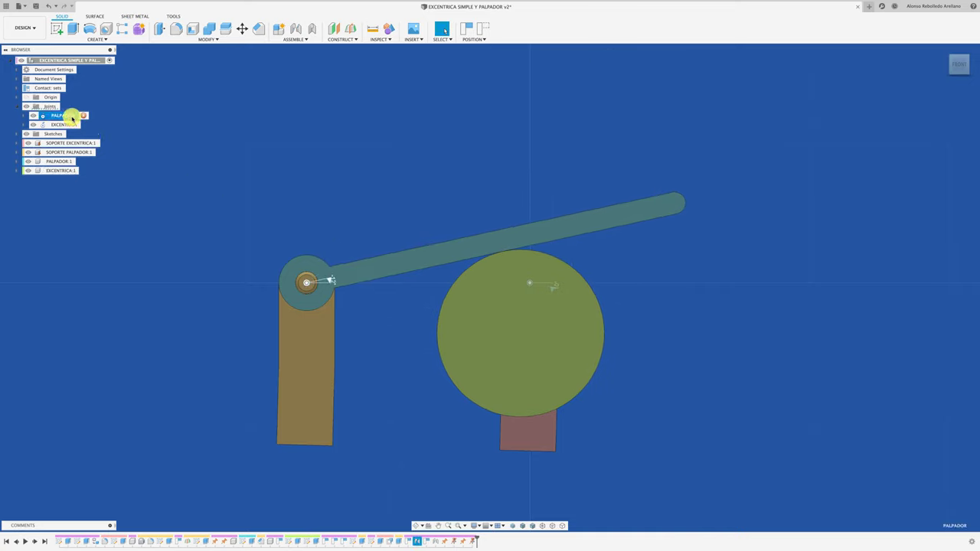
- Animate the EXCENTRICA joint and watch the spinning cam raise and lower the PALPADOR lever
right_click(79, 124)
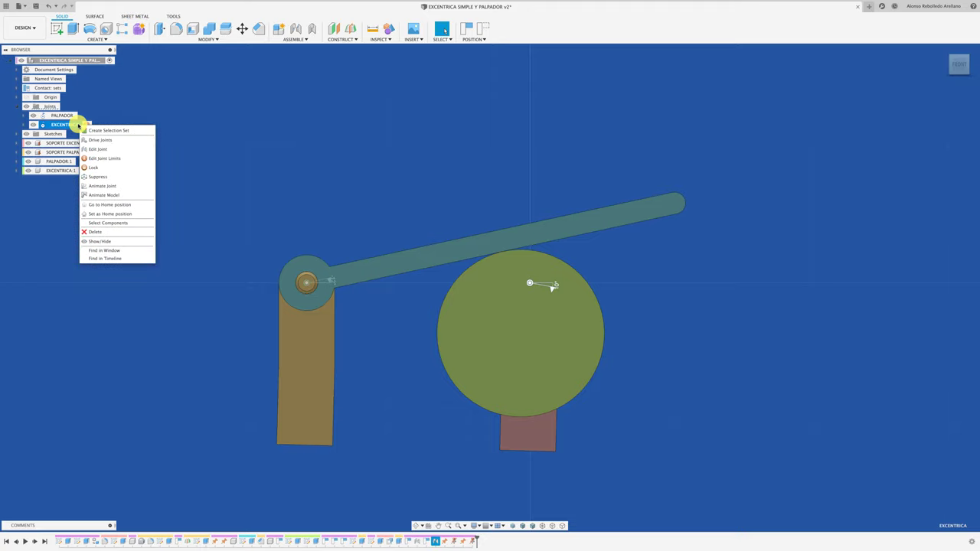
left_click(128, 197)
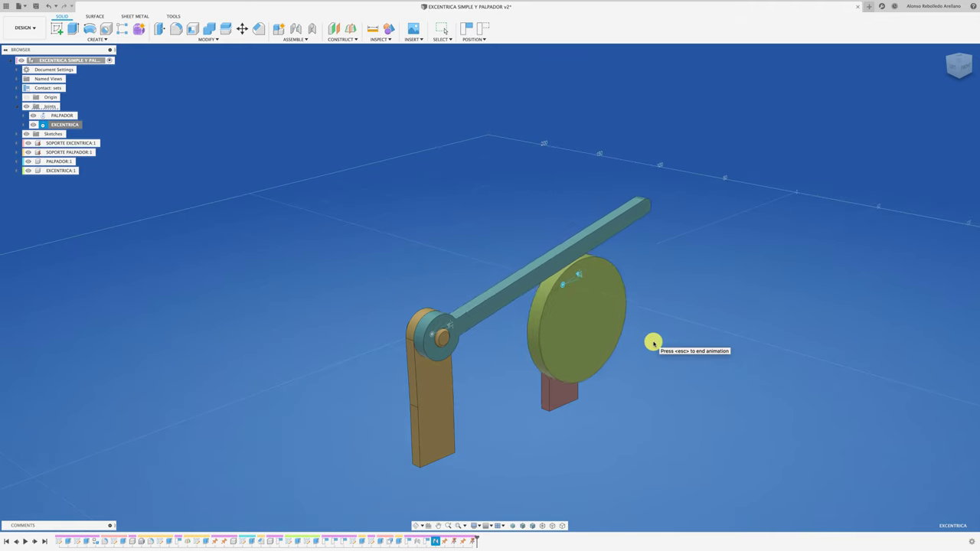
scroll(409, 251, "down", 5)
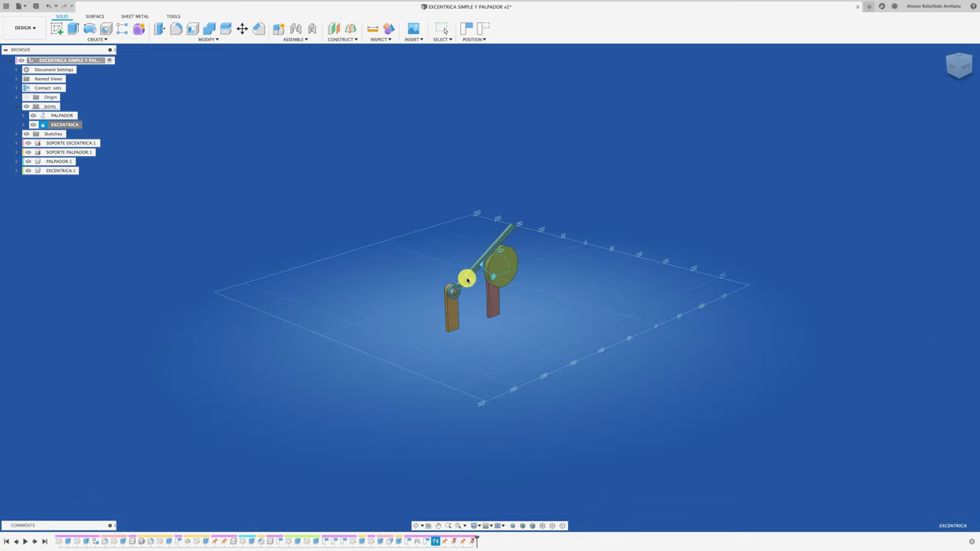
scroll(467, 280, "up", 5)
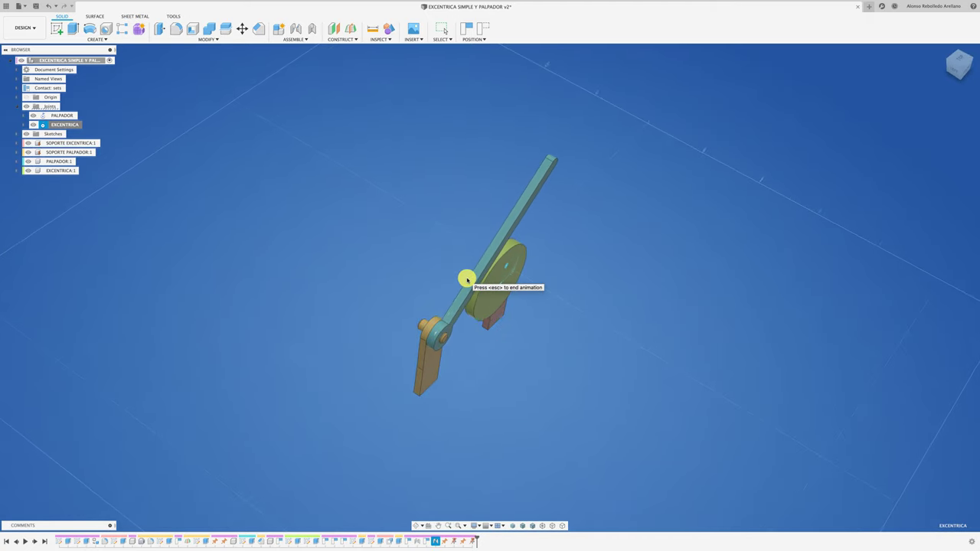
mouse_move(513, 265)
middle_mouse_down("shift")
mouse_move(490, 411)
mouse_move(411, 376)
mouse_move(501, 329)
mouse_move(508, 414)
middle_mouse_up("shift")
scroll(509, 414, "down", 2, "shift")
scroll(508, 414, "down", 2, "shift")
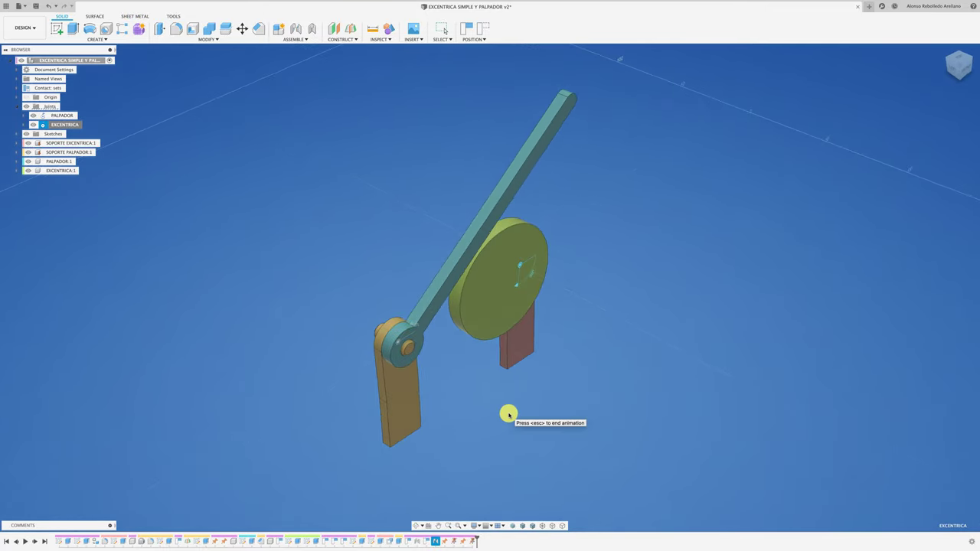
scroll(508, 414, "down", 3, "shift")
scroll(508, 414, "down", 2, "shift")
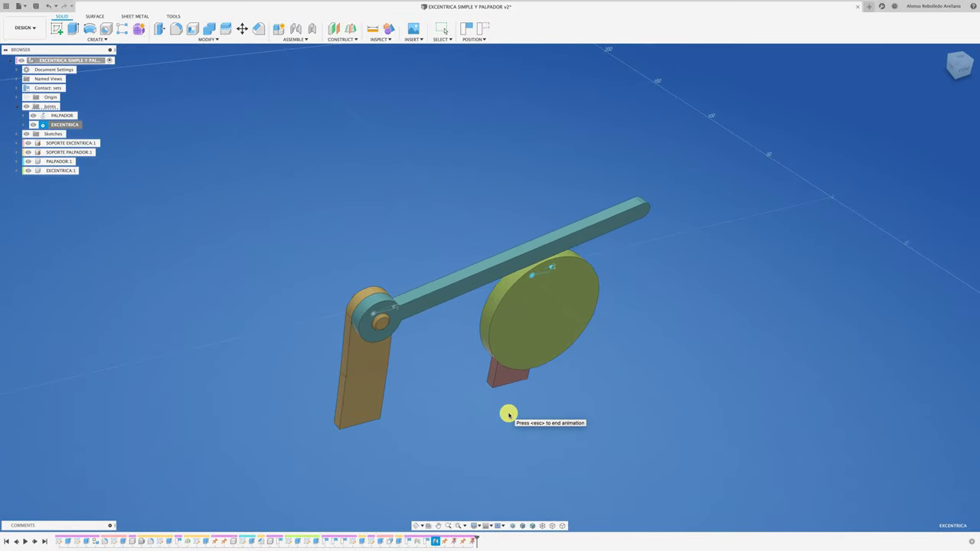